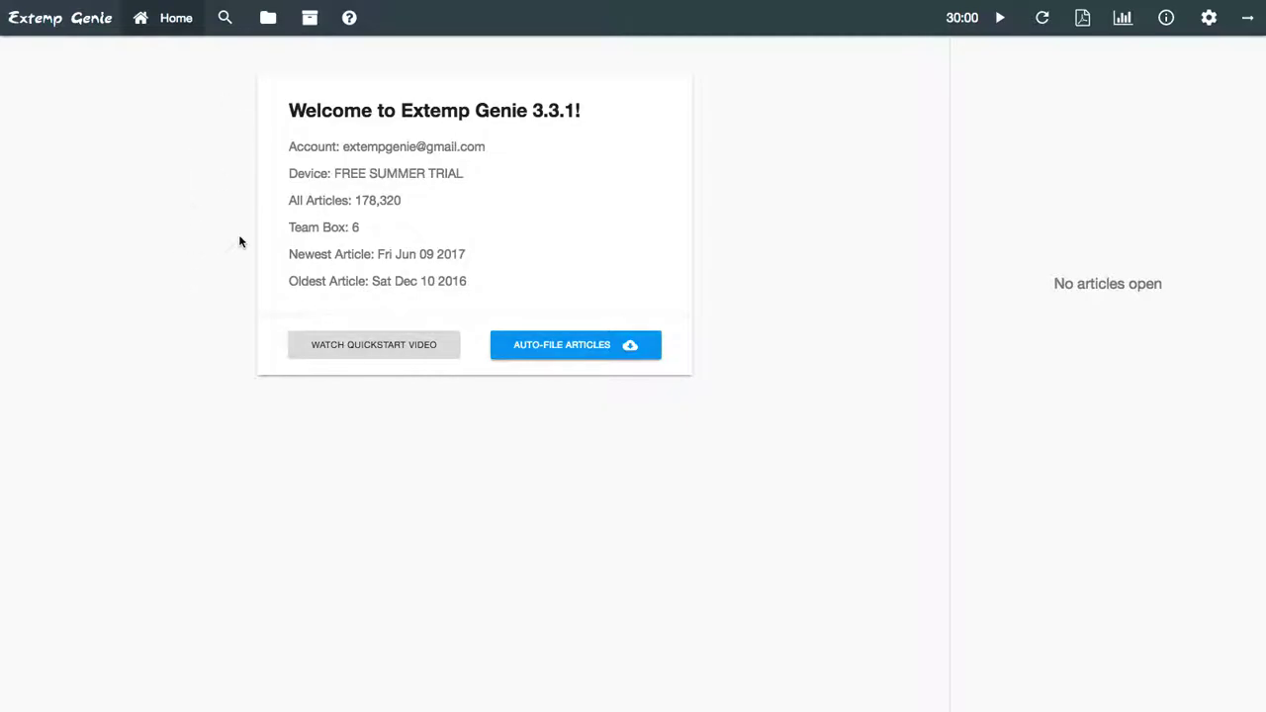
Open the Search Articles form from the magnifier icon
{"action": "left_click", "coordinate": [594, 221]}
{"action": "left_click", "coordinate": [568, 185]}
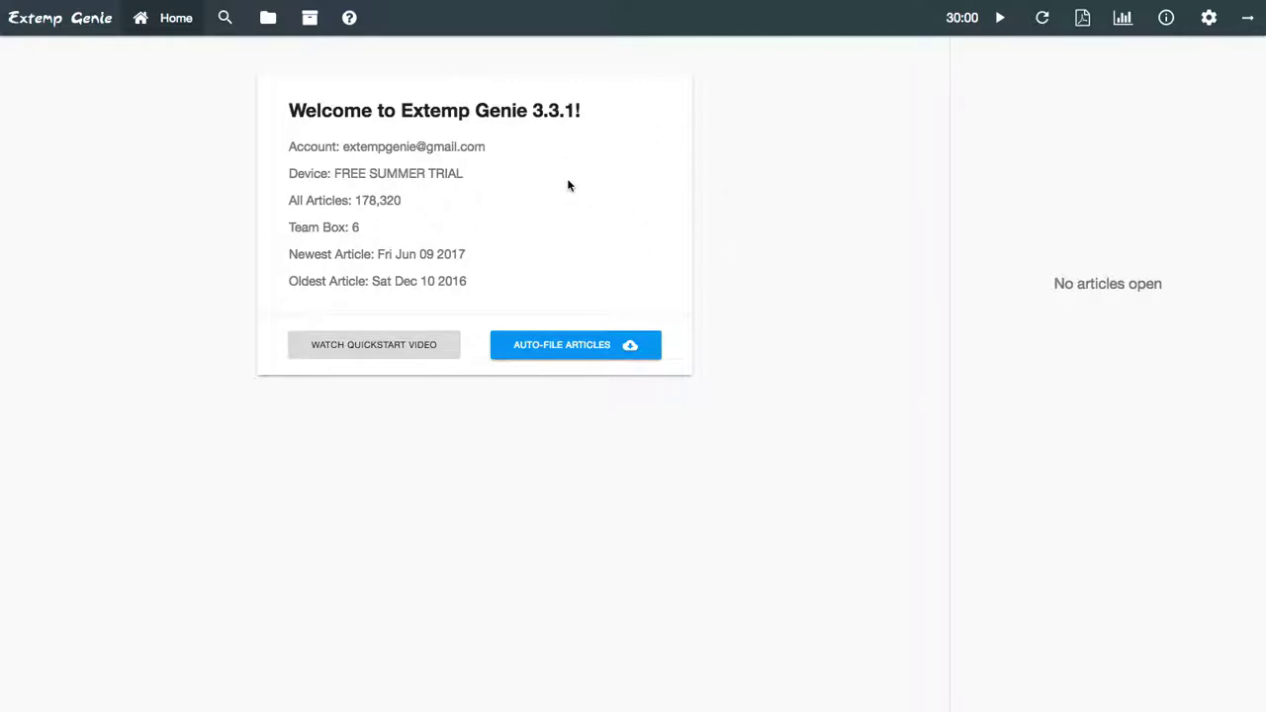
{"action": "left_click", "coordinate": [224, 23]}
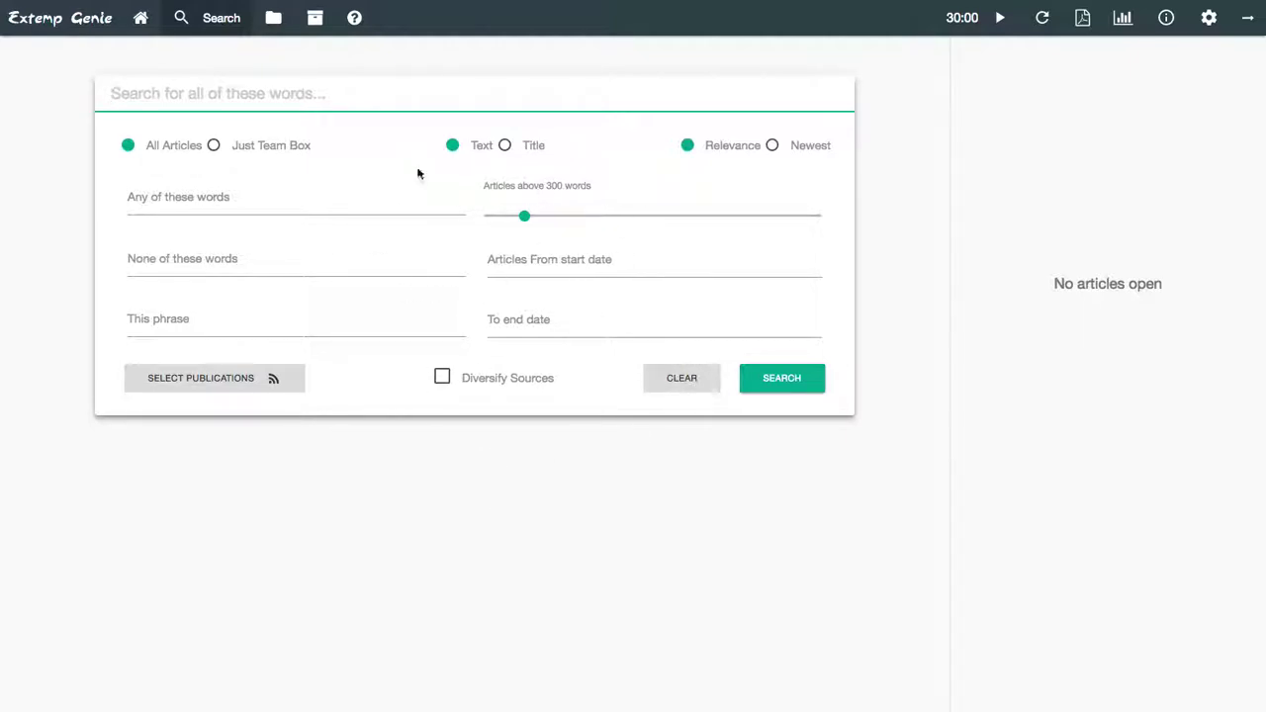
{"action": "left_click", "coordinate": [376, 403]}
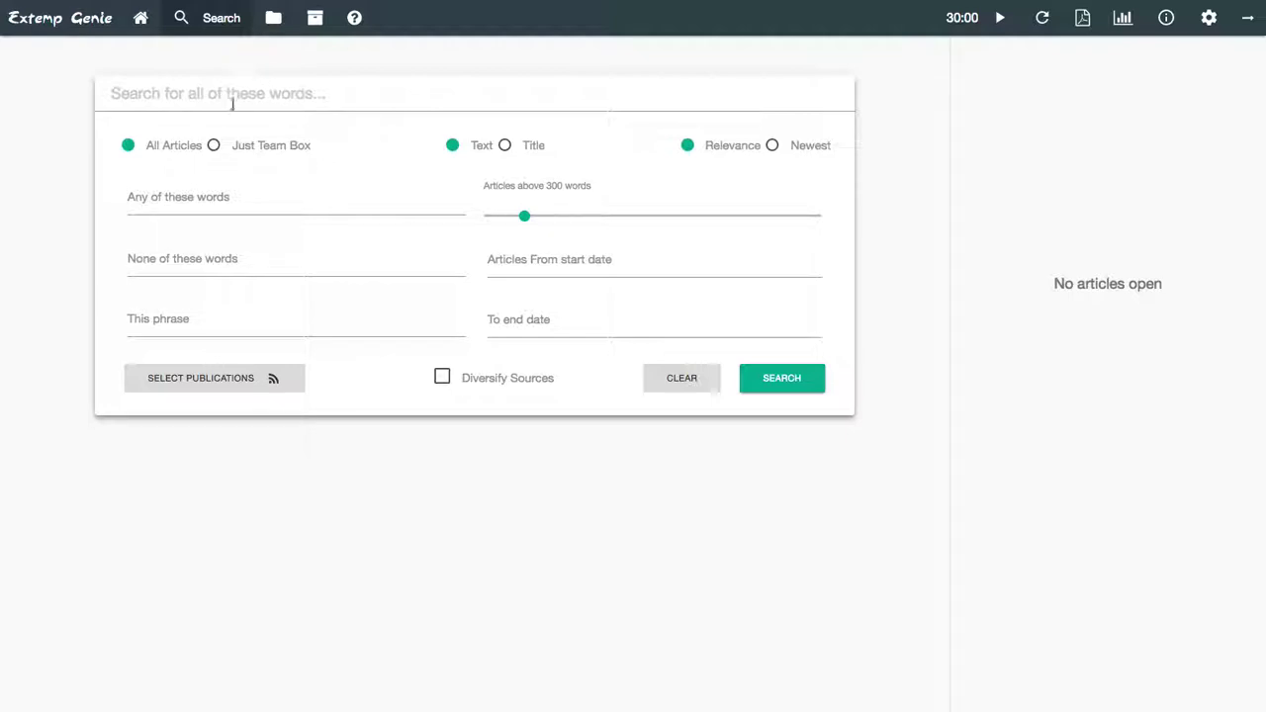
Go over the any-word, excluded-words and exact-phrase fields, ending in the main search box
{"action": "left_click", "coordinate": [366, 90]}
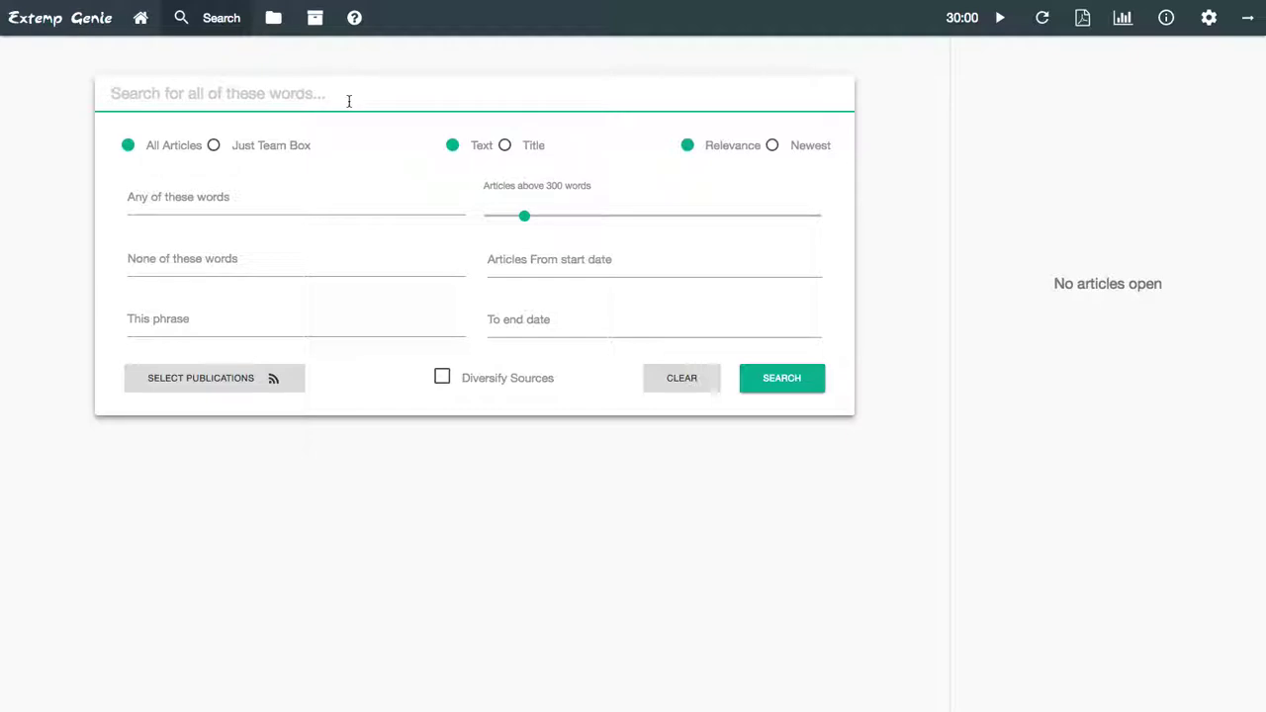
{"action": "left_click", "coordinate": [263, 201]}
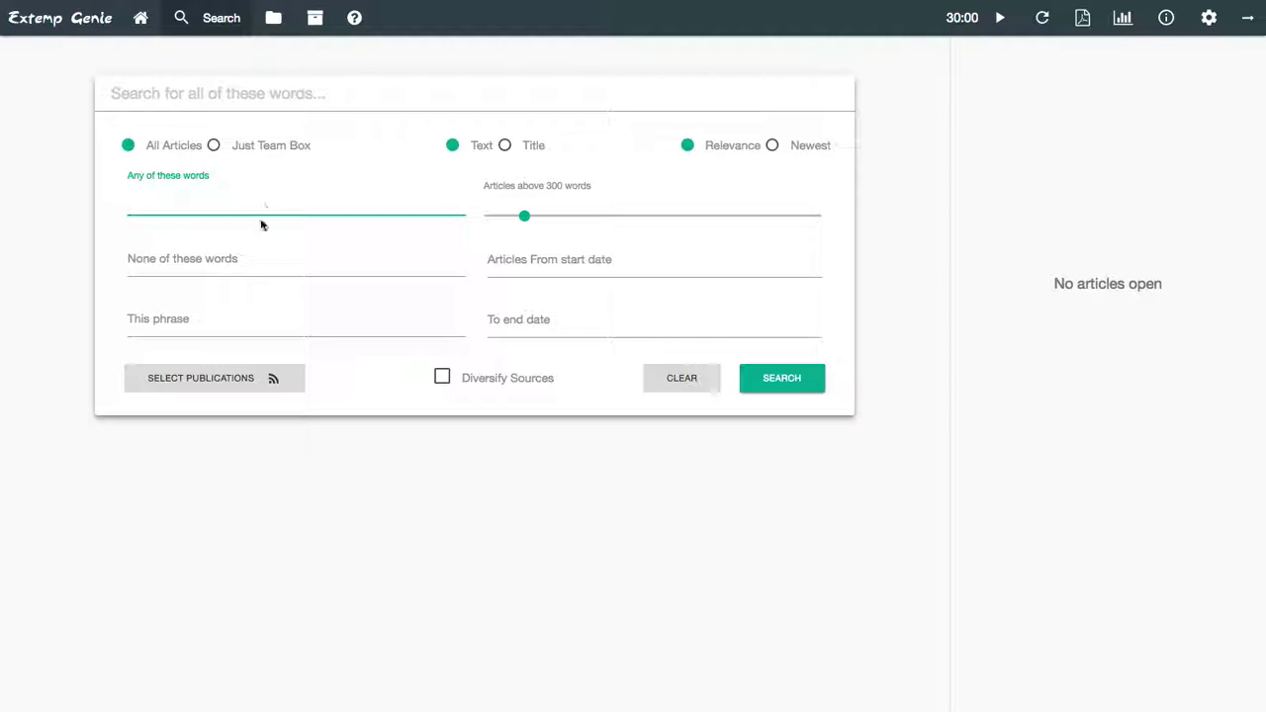
{"action": "left_click", "coordinate": [255, 265]}
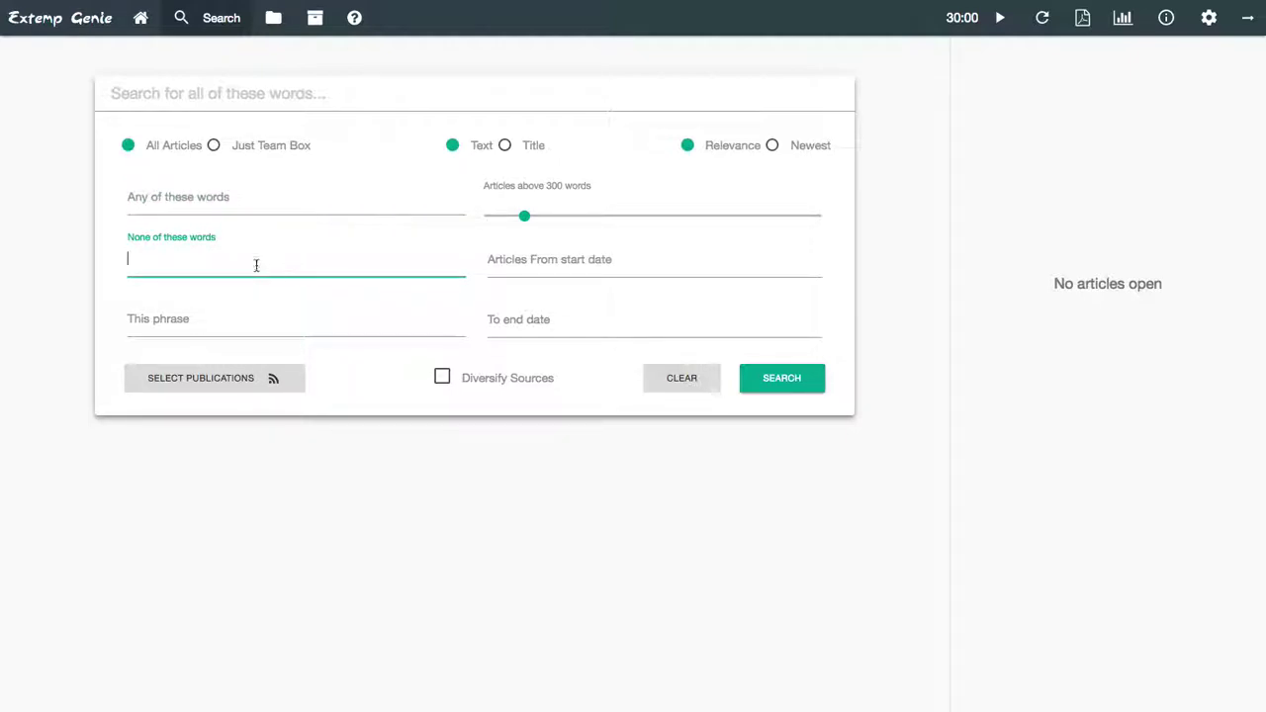
{"action": "left_click", "coordinate": [247, 328]}
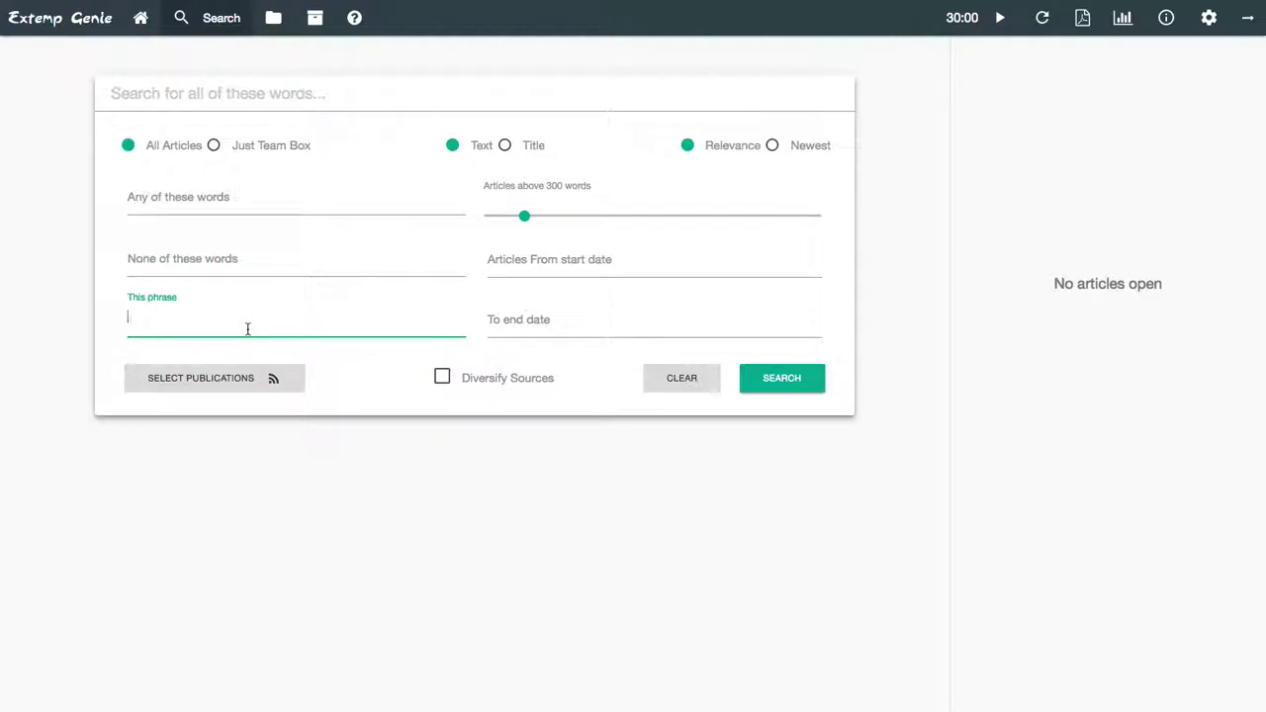
{"action": "left_click", "coordinate": [138, 147]}
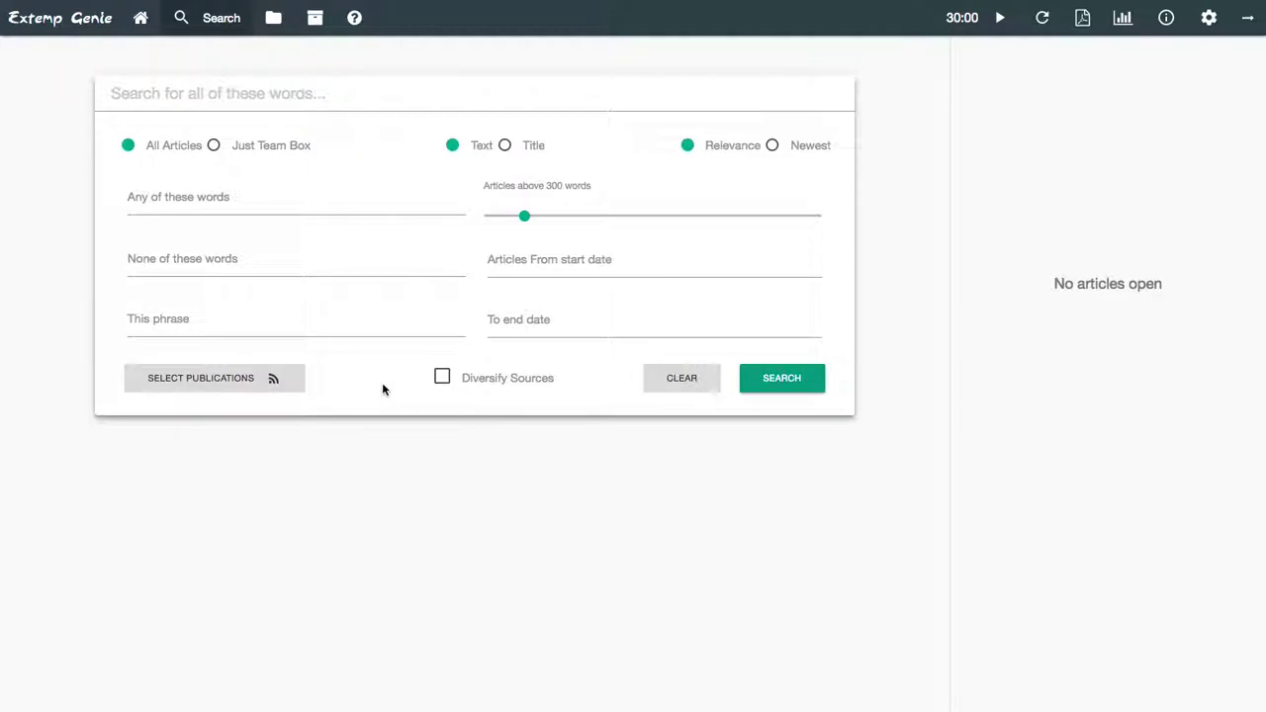
{"action": "left_click", "coordinate": [322, 92]}
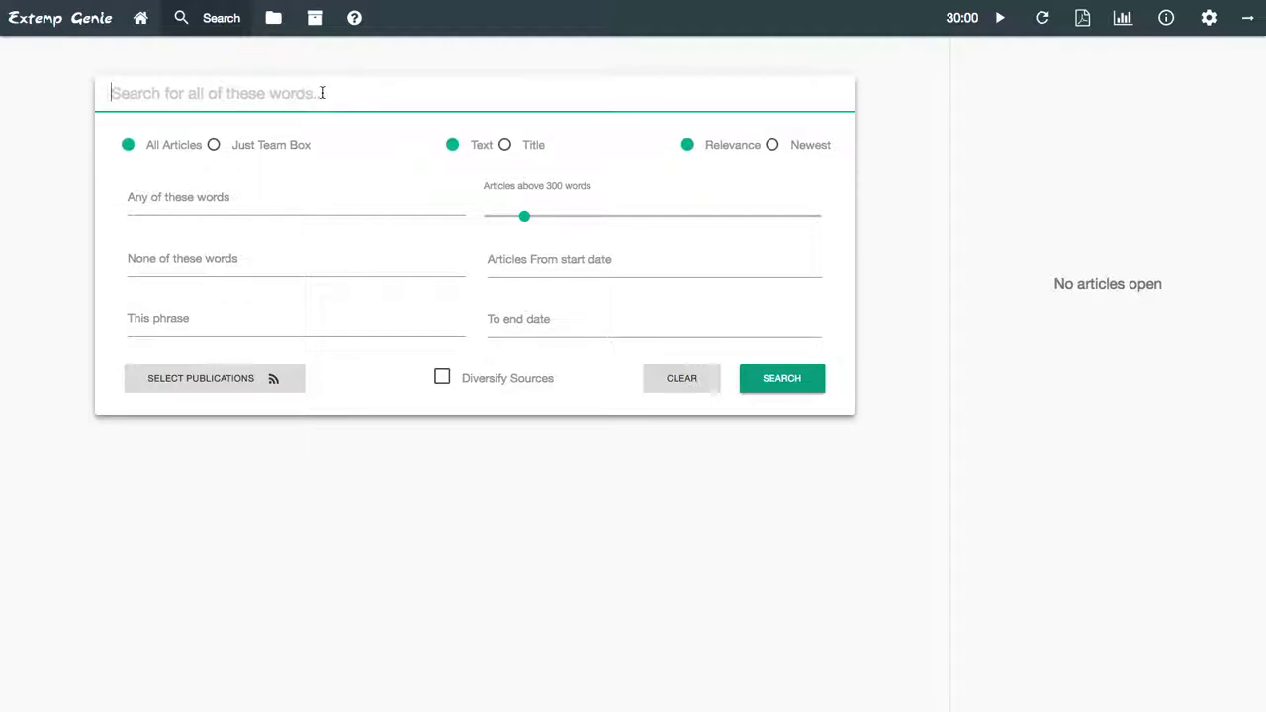
Search for 'qatar' and review the 2,064 matches out of 178,320 articles
{"action": "type", "text": "qatar"}
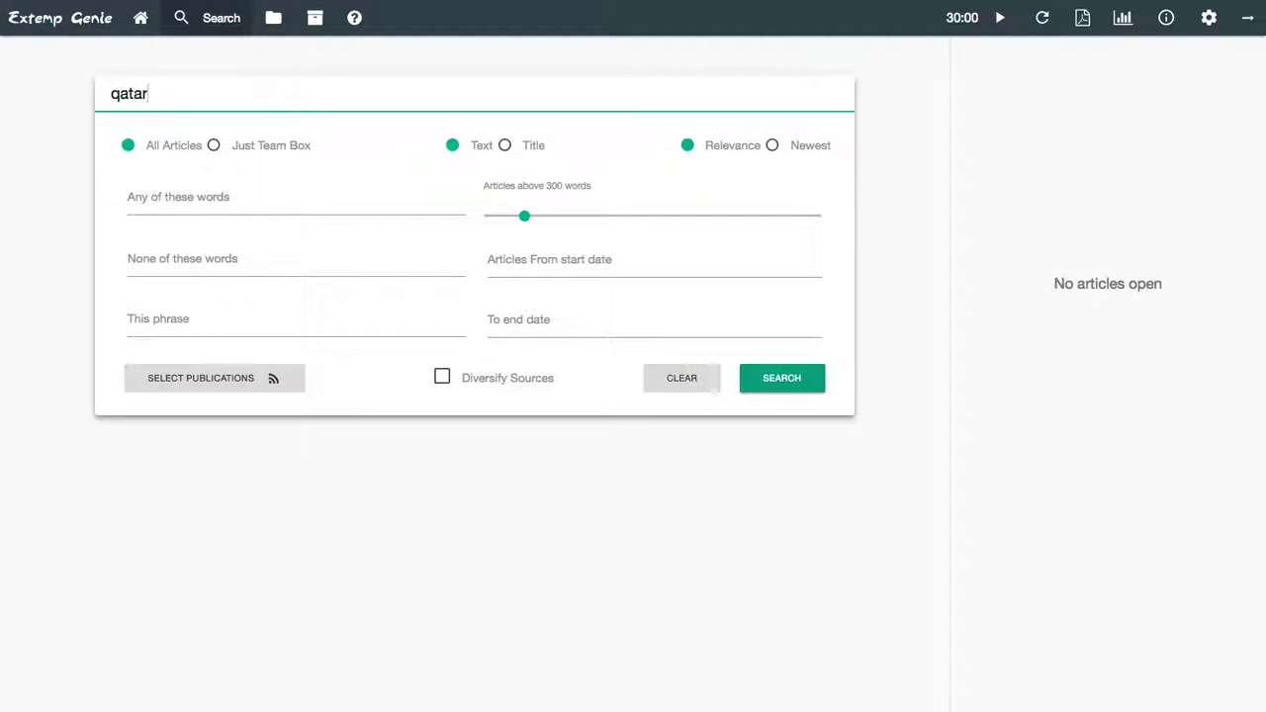
{"action": "left_click", "coordinate": [764, 387]}
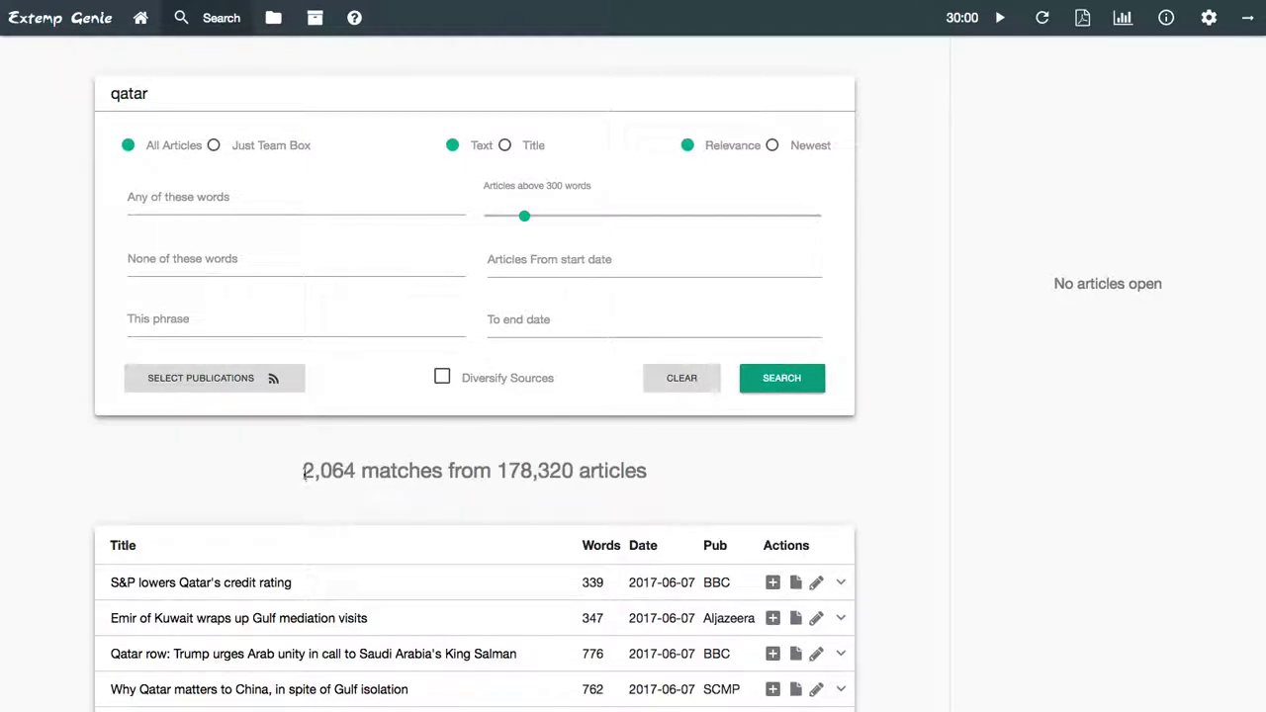
{"action": "left_click_drag", "start_coordinate": [303, 473], "coordinate": [358, 472]}
{"action": "left_click", "coordinate": [497, 506]}
{"action": "left_click_drag", "start_coordinate": [496, 473], "coordinate": [578, 471]}
{"action": "left_click", "coordinate": [397, 447]}
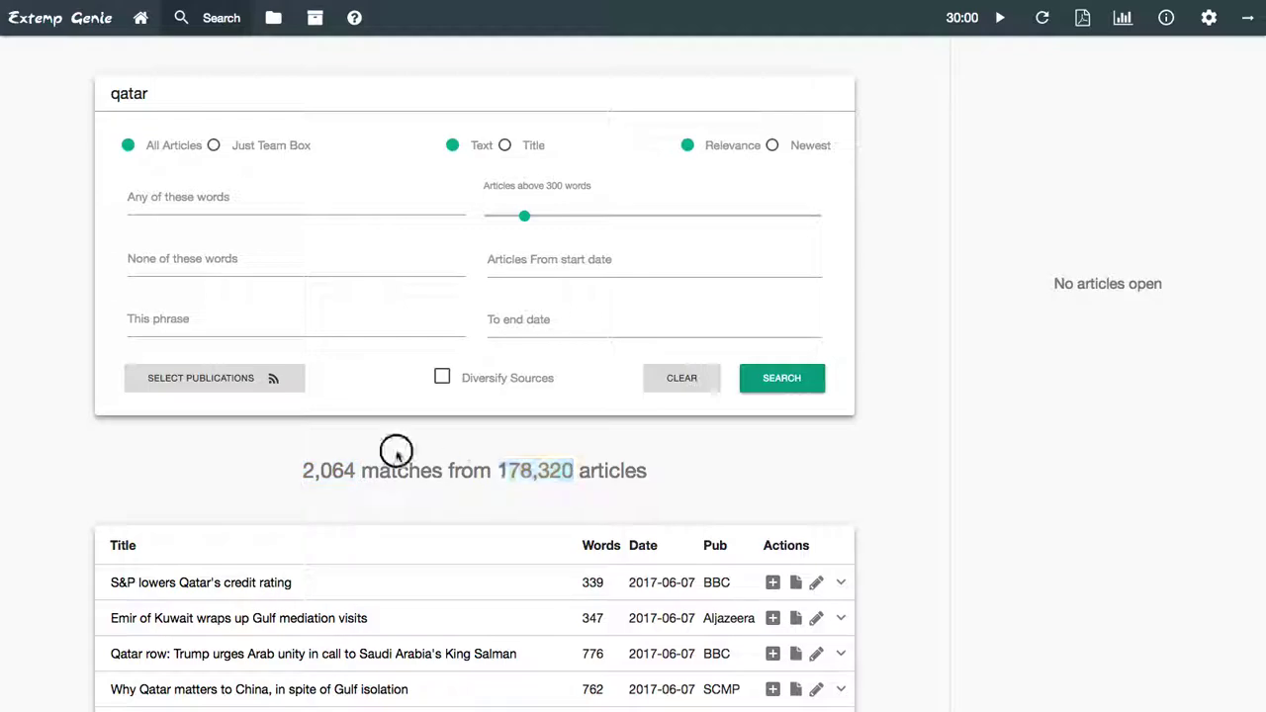
{"action": "scroll", "coordinate": [462, 465], "scroll_direction": "down", "scroll_amount": 5}
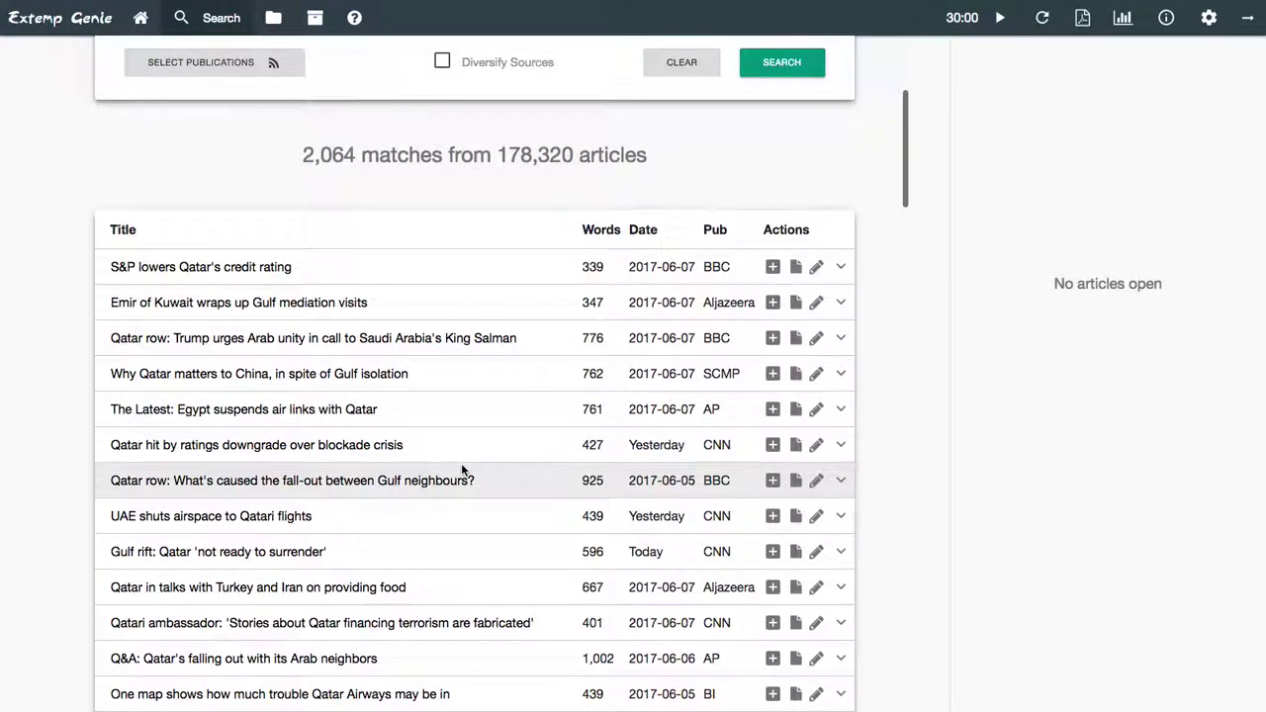
{"action": "scroll", "coordinate": [461, 463], "scroll_direction": "down", "scroll_amount": 1}
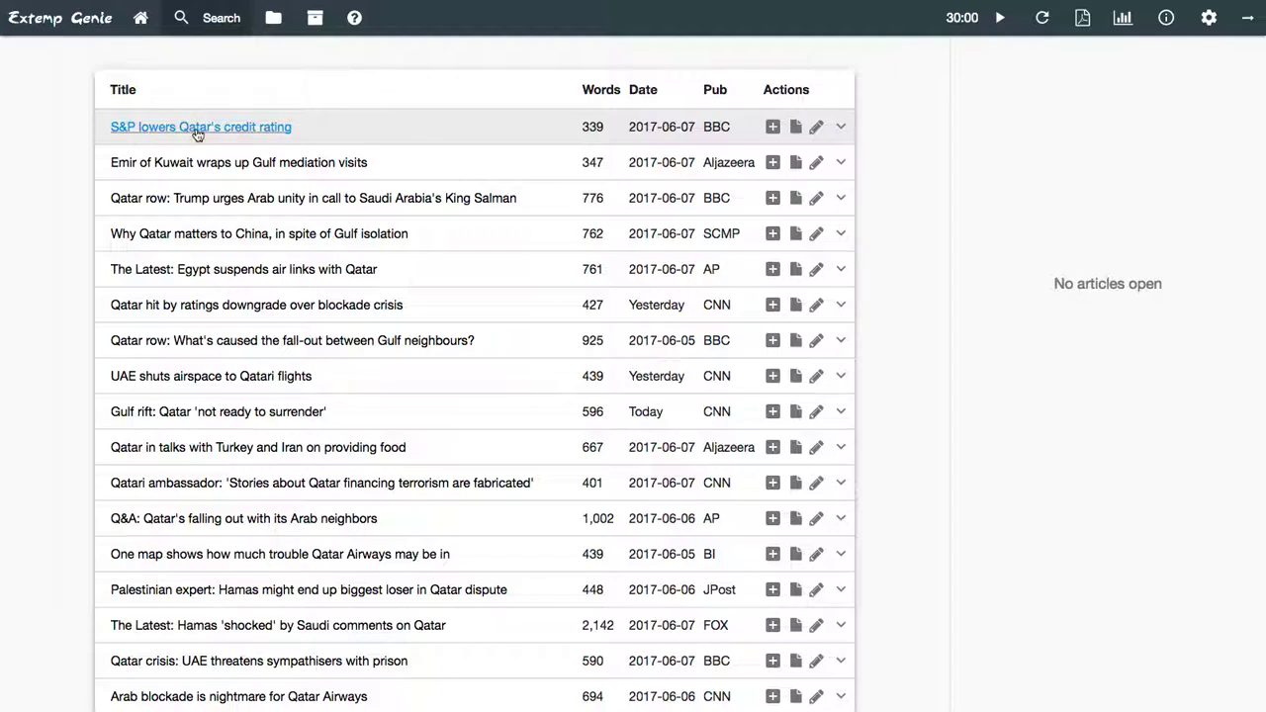
Open and read the S&P credit rating, Emir of Kuwait and Trump Arab unity articles, then return to results
{"action": "left_click", "coordinate": [266, 135]}
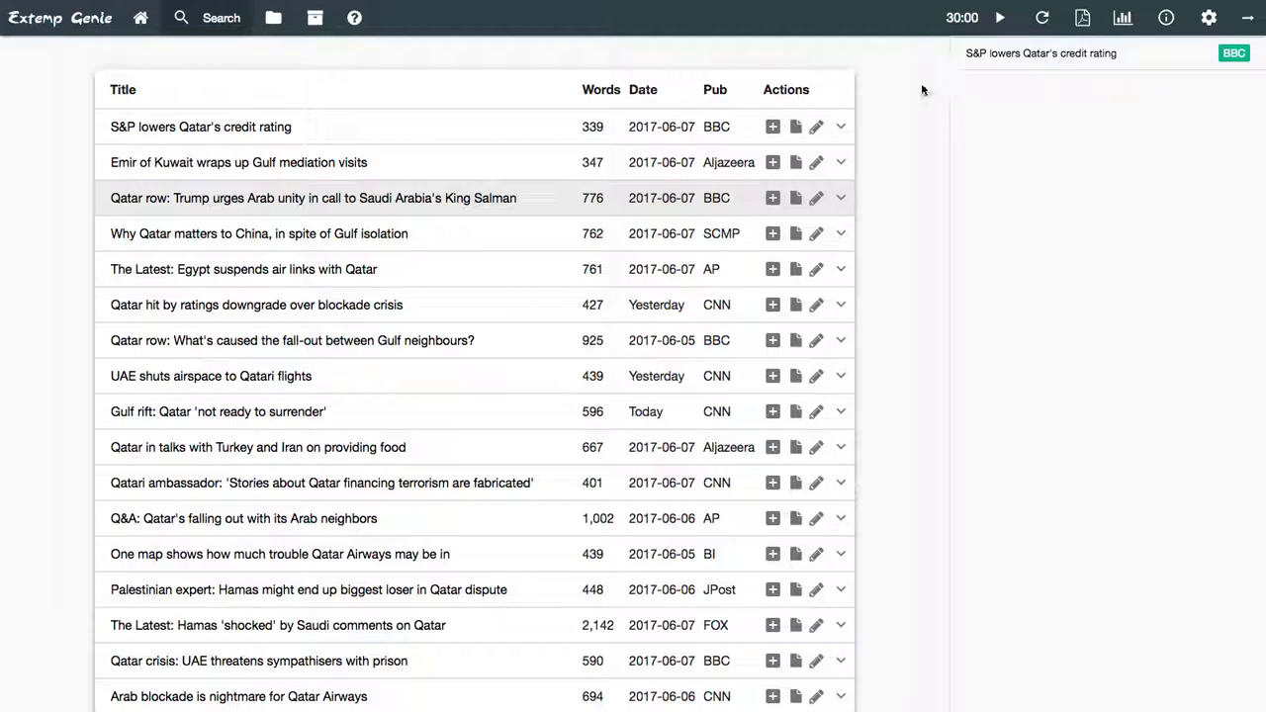
{"action": "left_click", "coordinate": [338, 166]}
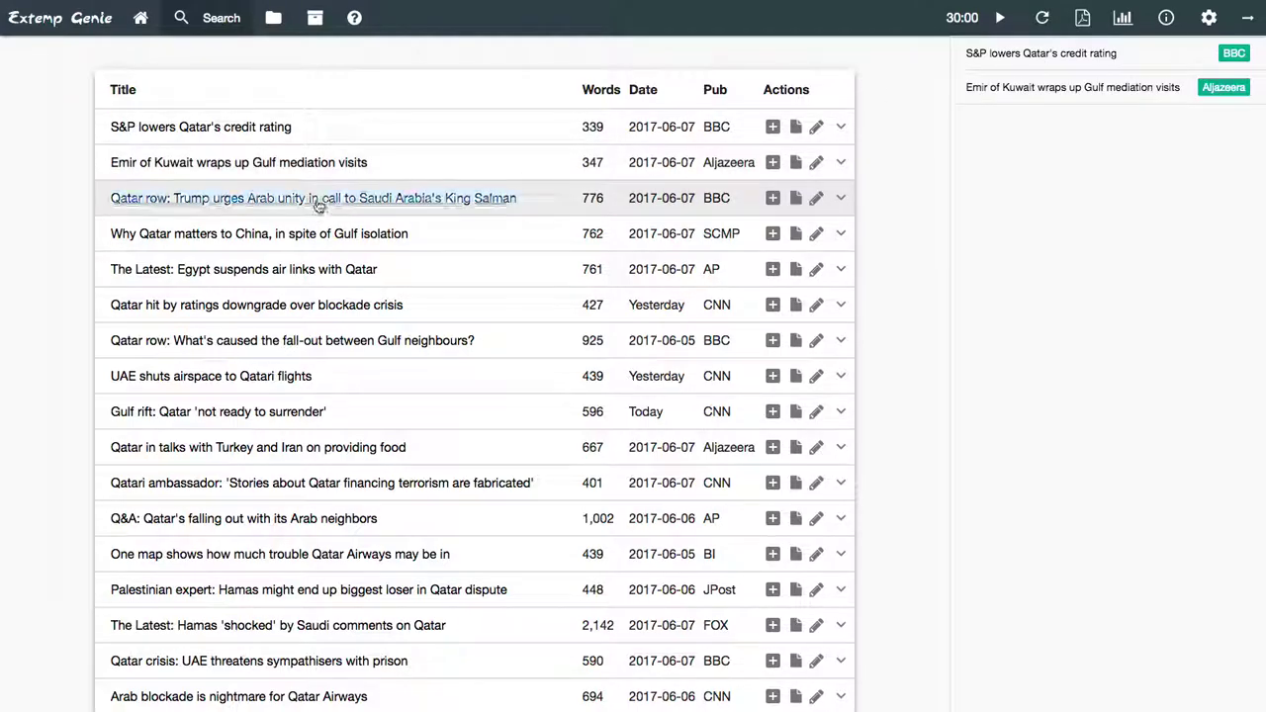
{"action": "left_click", "coordinate": [321, 199]}
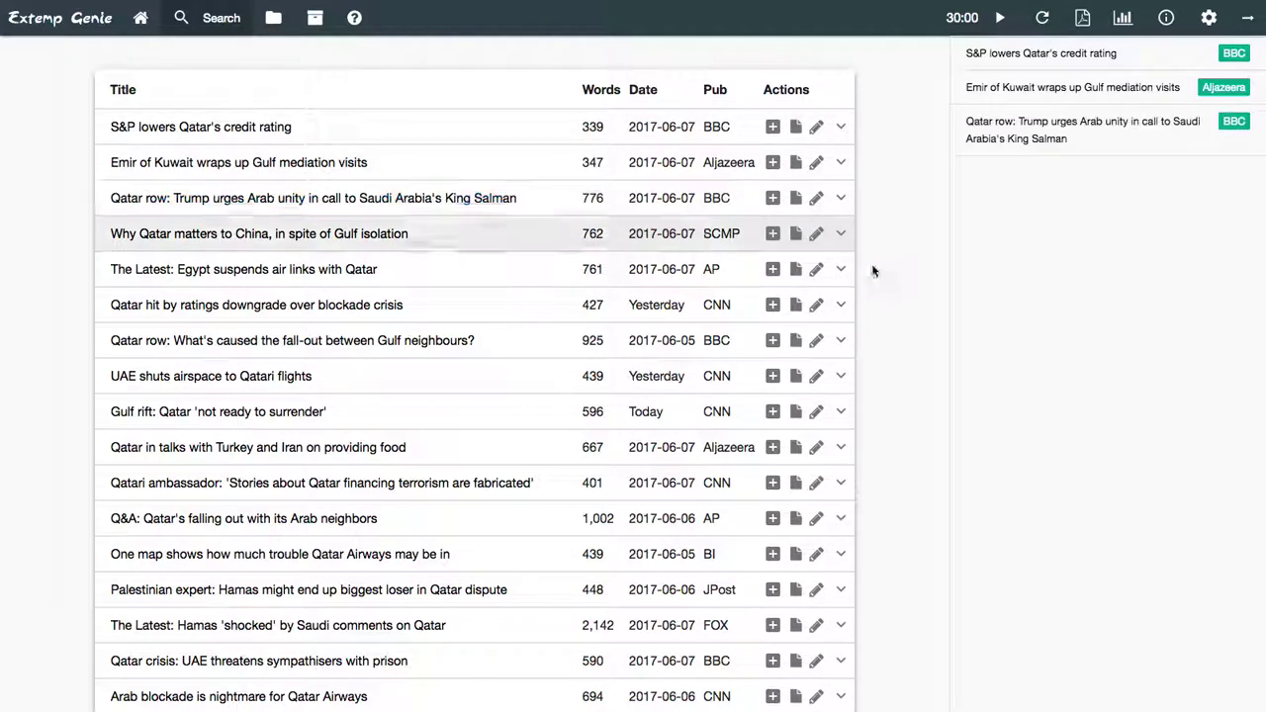
{"action": "left_click", "coordinate": [1120, 125]}
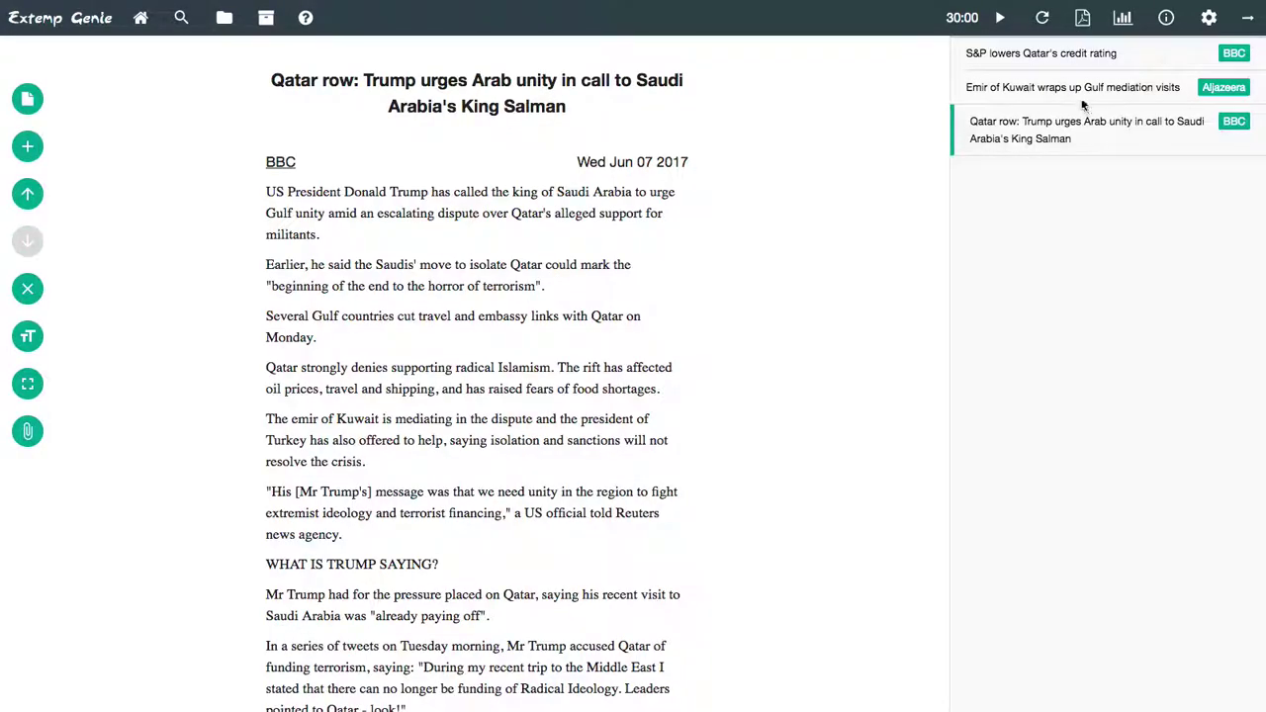
{"action": "left_click_drag", "start_coordinate": [1185, 87], "coordinate": [1086, 87]}
{"action": "left_click", "coordinate": [1039, 53]}
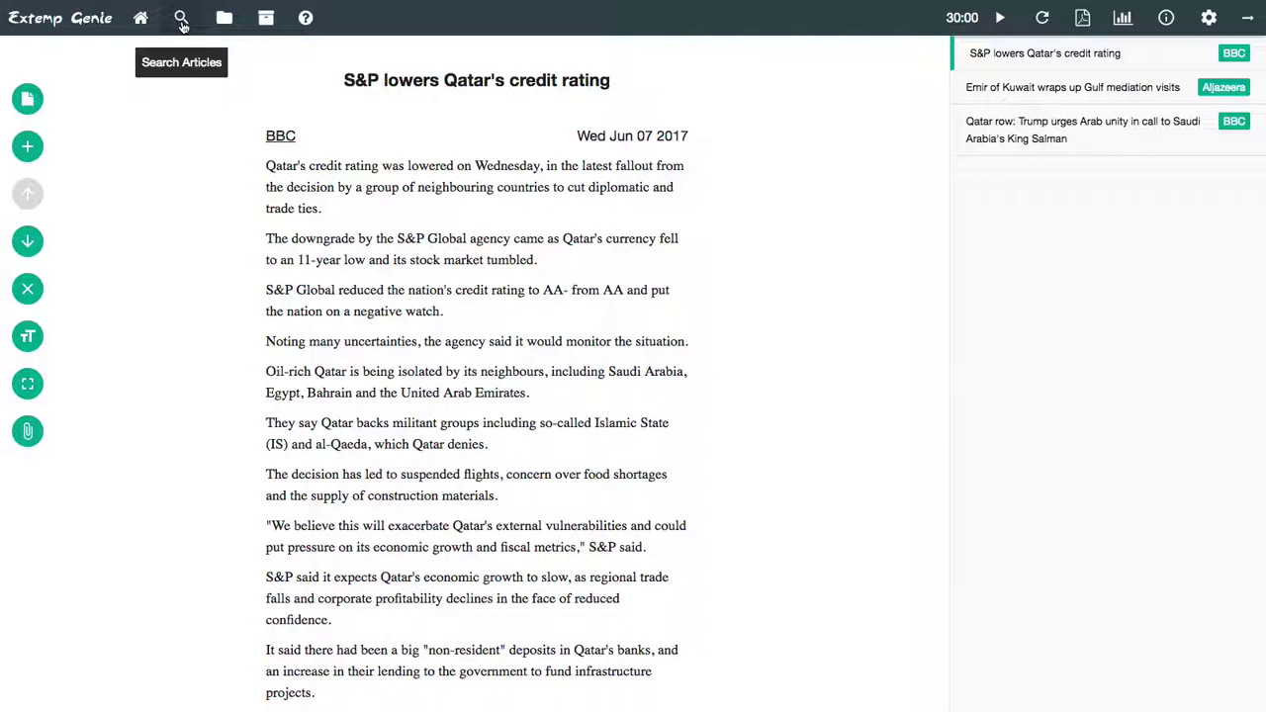
{"action": "left_click", "coordinate": [182, 21]}
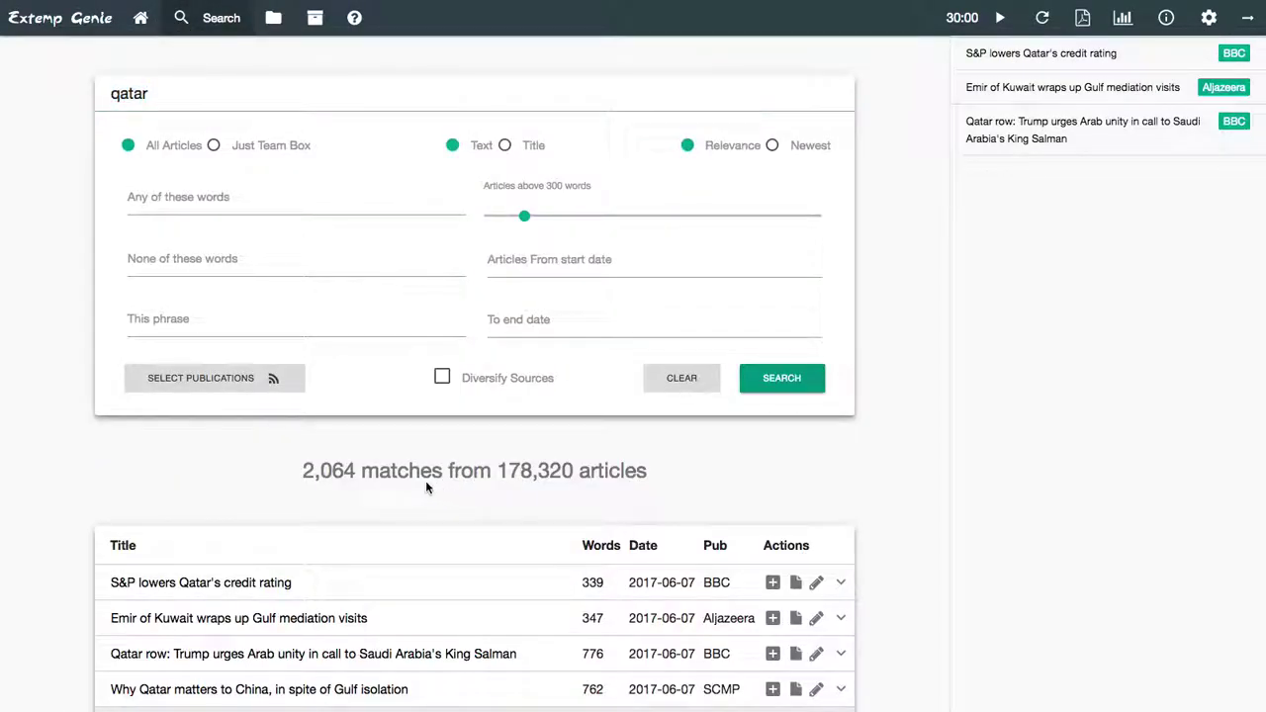
{"action": "scroll", "coordinate": [428, 487], "scroll_direction": "down", "scroll_amount": 5}
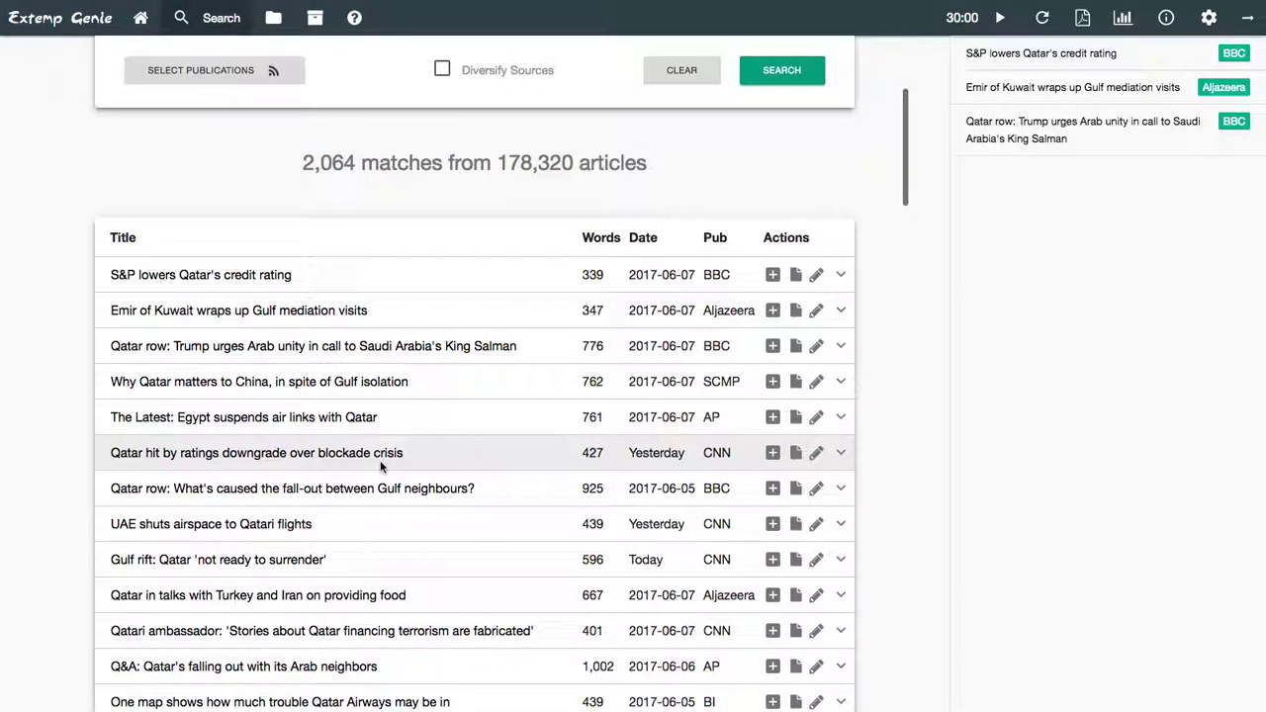
{"action": "left_click", "coordinate": [841, 275]}
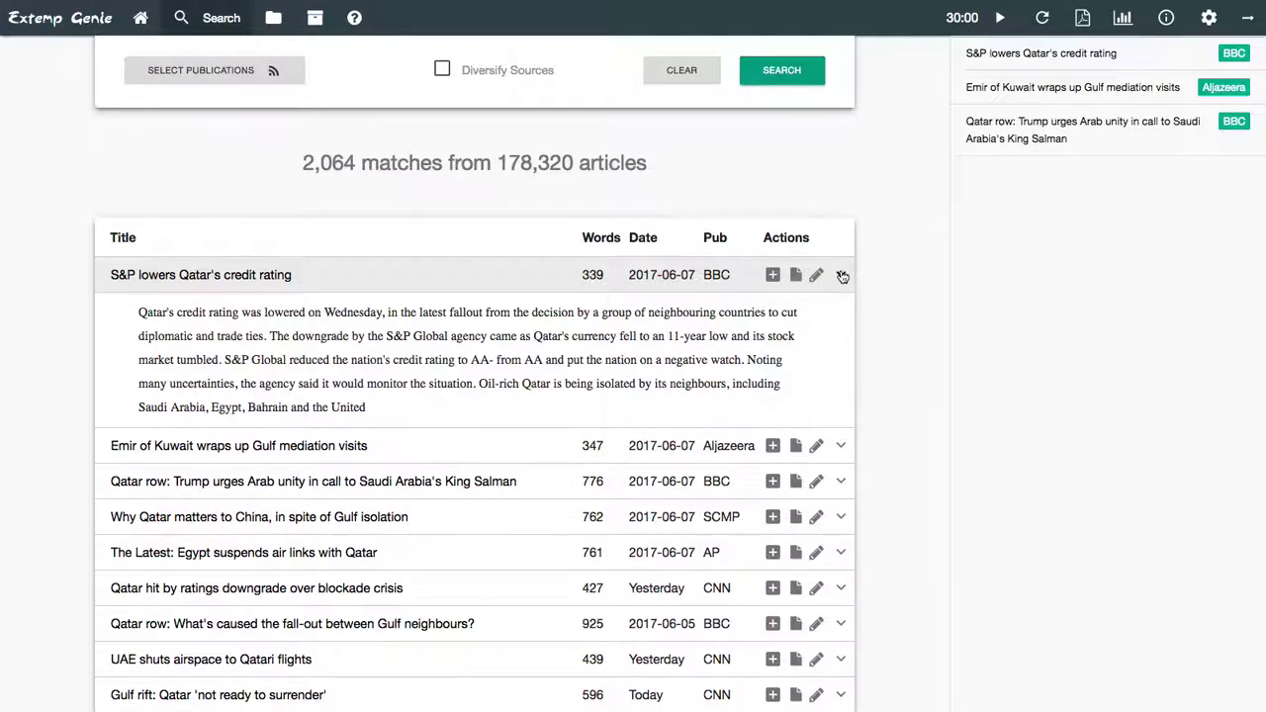
{"action": "left_click", "coordinate": [478, 440]}
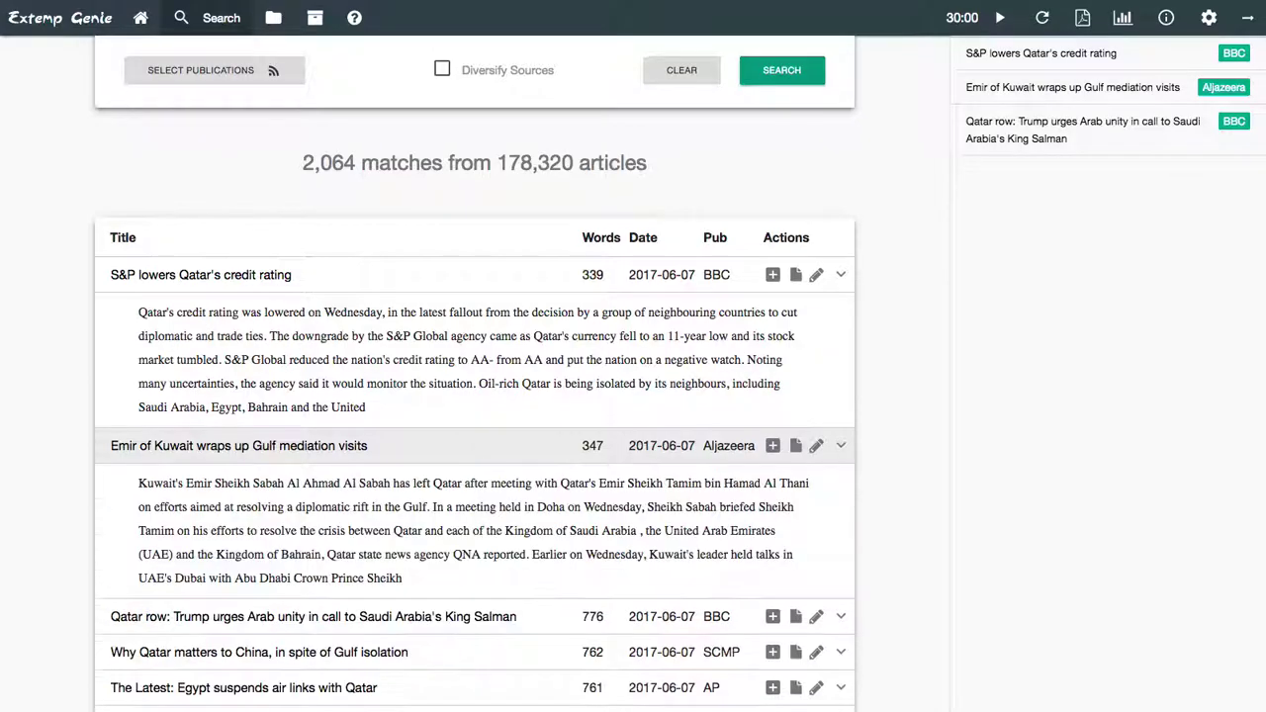
{"action": "left_click", "coordinate": [477, 440]}
{"action": "left_click", "coordinate": [478, 441]}
{"action": "left_click", "coordinate": [478, 443]}
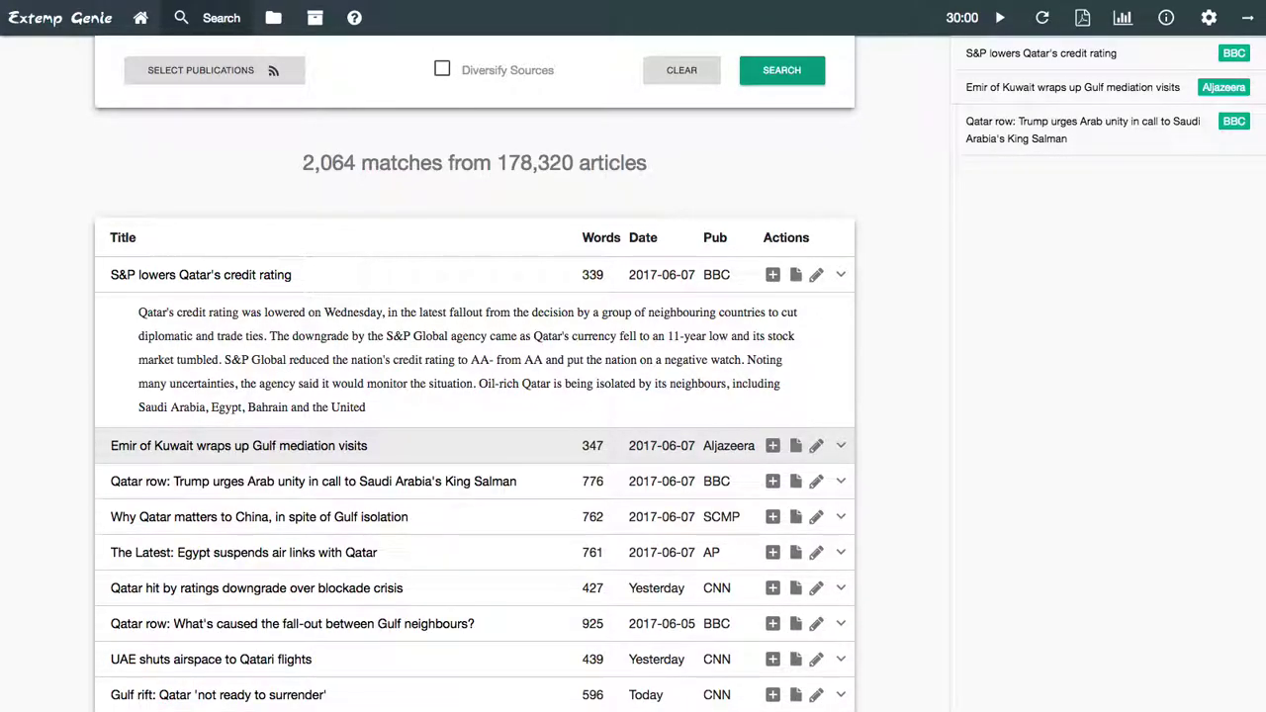
{"action": "left_click", "coordinate": [478, 443]}
{"action": "left_click", "coordinate": [477, 443]}
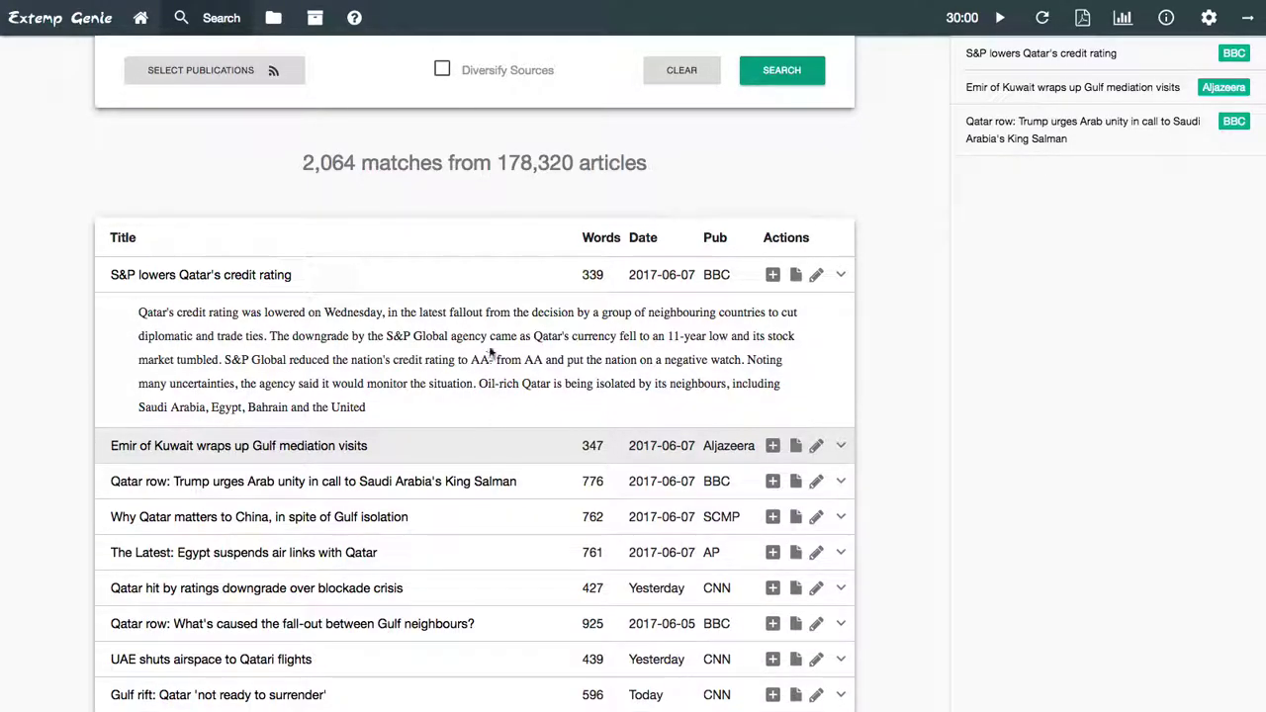
{"action": "left_click", "coordinate": [474, 264]}
{"action": "scroll", "coordinate": [417, 208], "scroll_direction": "up", "scroll_amount": 3}
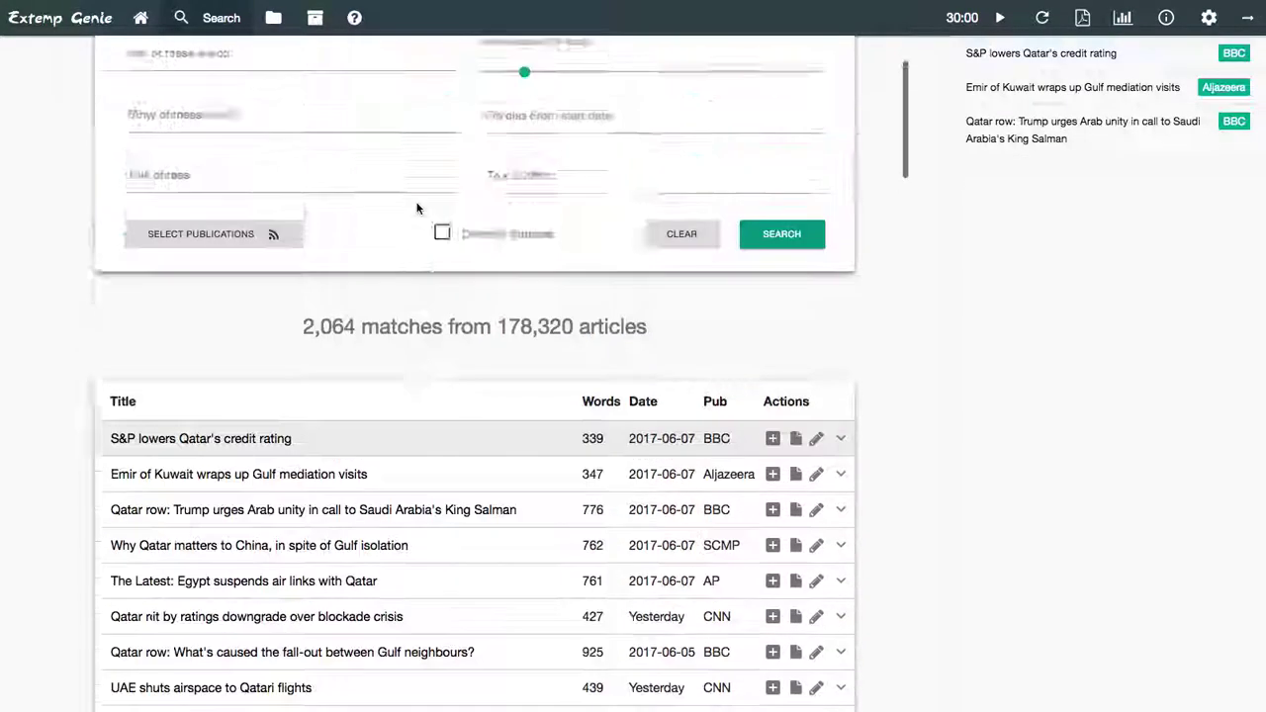
{"action": "scroll", "coordinate": [417, 207], "scroll_direction": "up", "scroll_amount": 2}
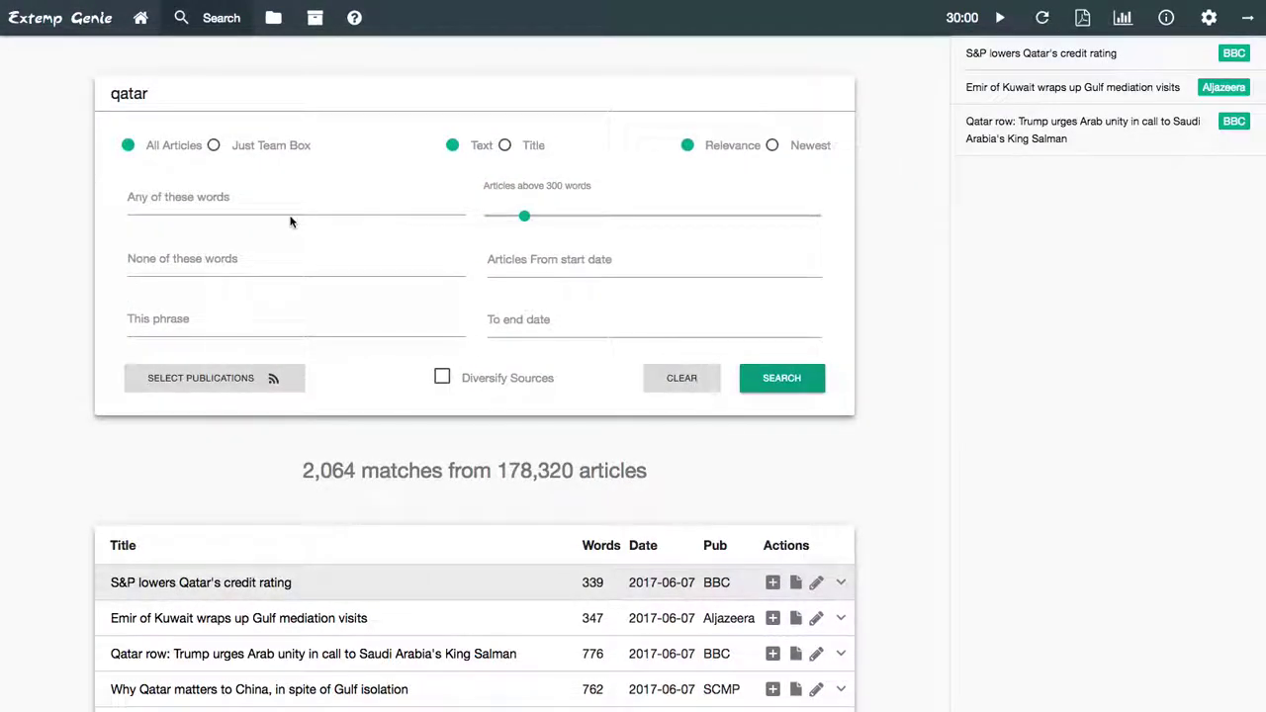
{"action": "scroll", "coordinate": [416, 523], "scroll_direction": "down", "scroll_amount": 5}
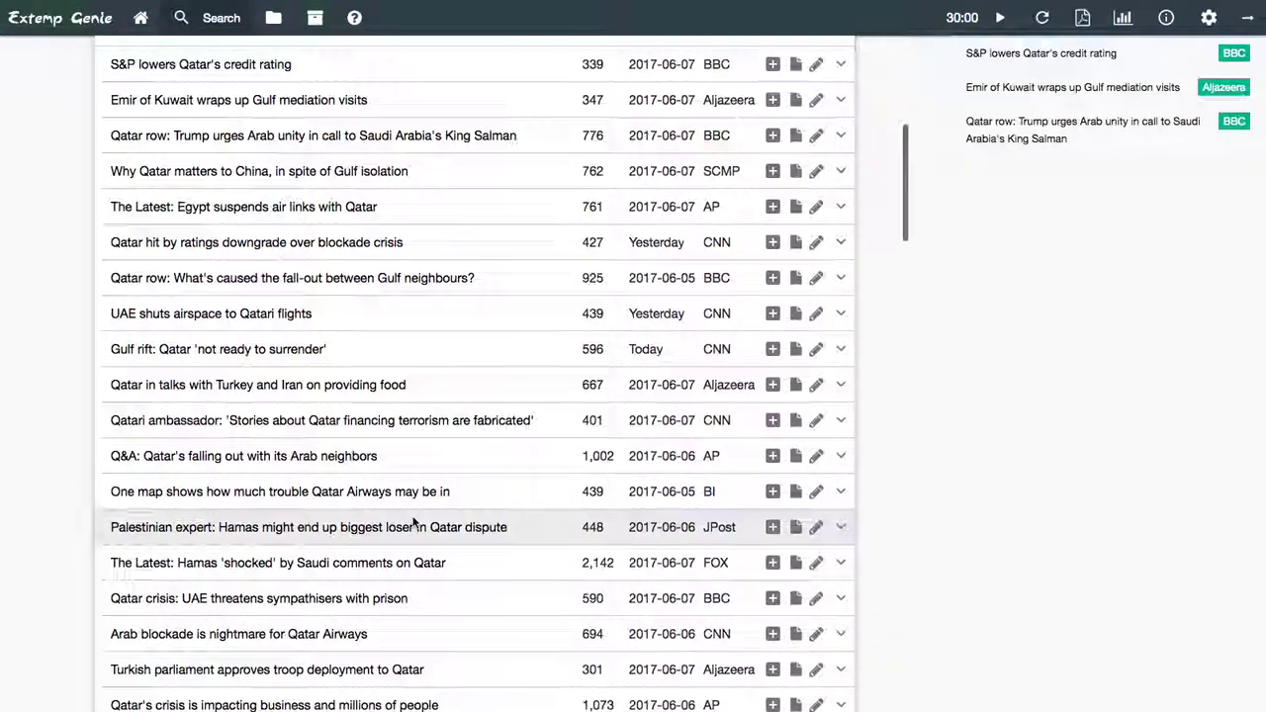
{"action": "scroll", "coordinate": [414, 523], "scroll_direction": "down", "scroll_amount": 2}
{"action": "scroll", "coordinate": [414, 522], "scroll_direction": "up", "scroll_amount": 7}
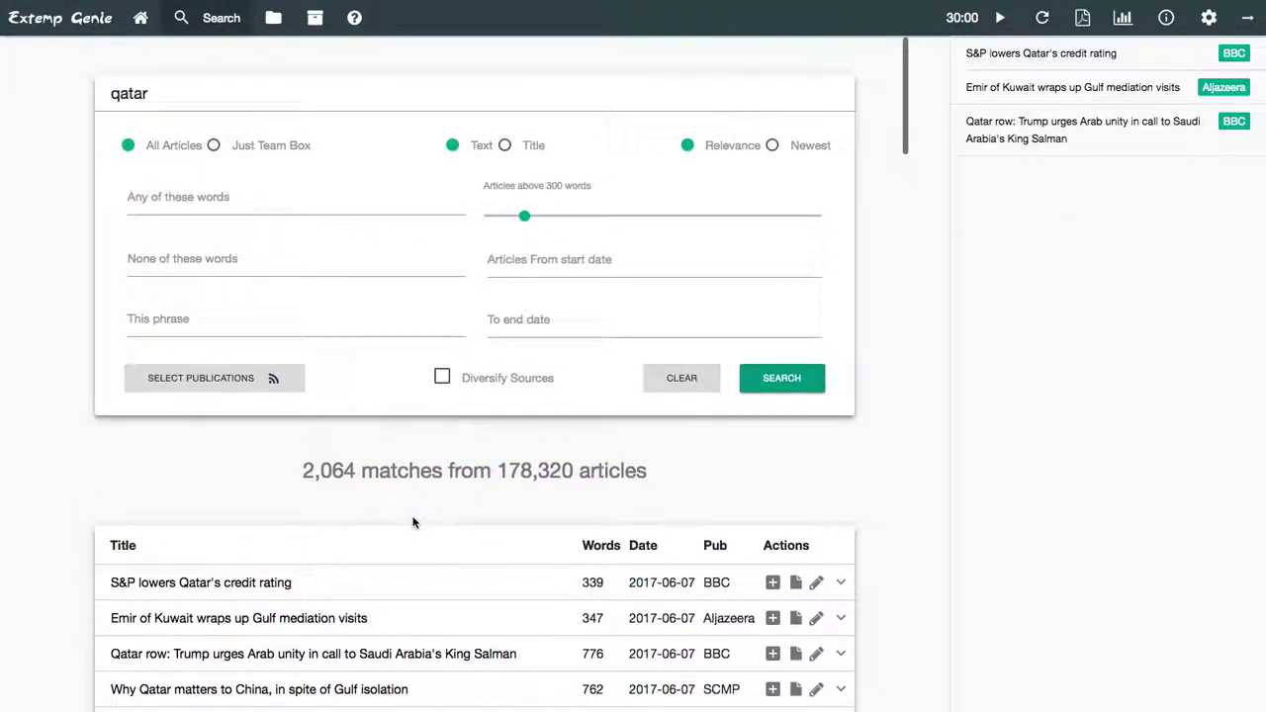
{"action": "mouse_move", "coordinate": [305, 467]}
{"action": "left_mouse_down"}
{"action": "mouse_move", "coordinate": [331, 466]}
{"action": "mouse_move", "coordinate": [291, 466]}
{"action": "left_mouse_up"}
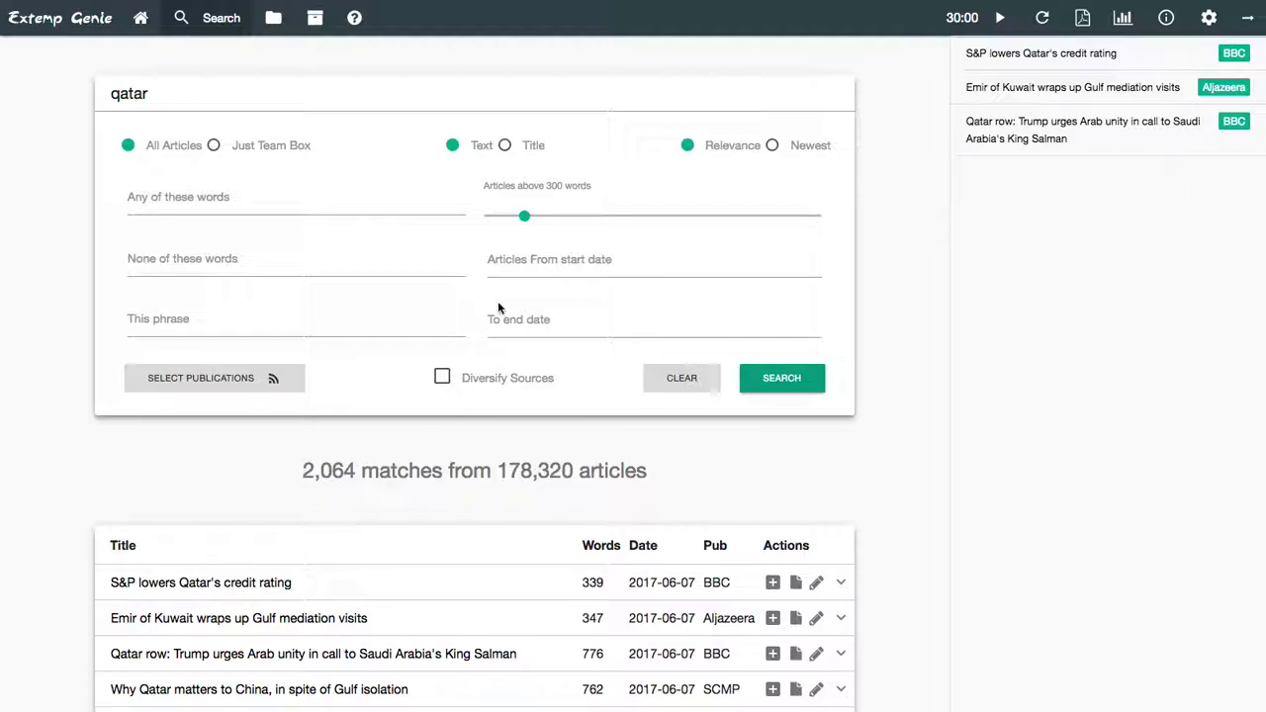
Set the start date to 1 June 2017 and rerun the search, giving 1,060 matches
{"action": "left_click", "coordinate": [554, 260]}
{"action": "left_click", "coordinate": [481, 316]}
{"action": "left_click", "coordinate": [619, 261]}
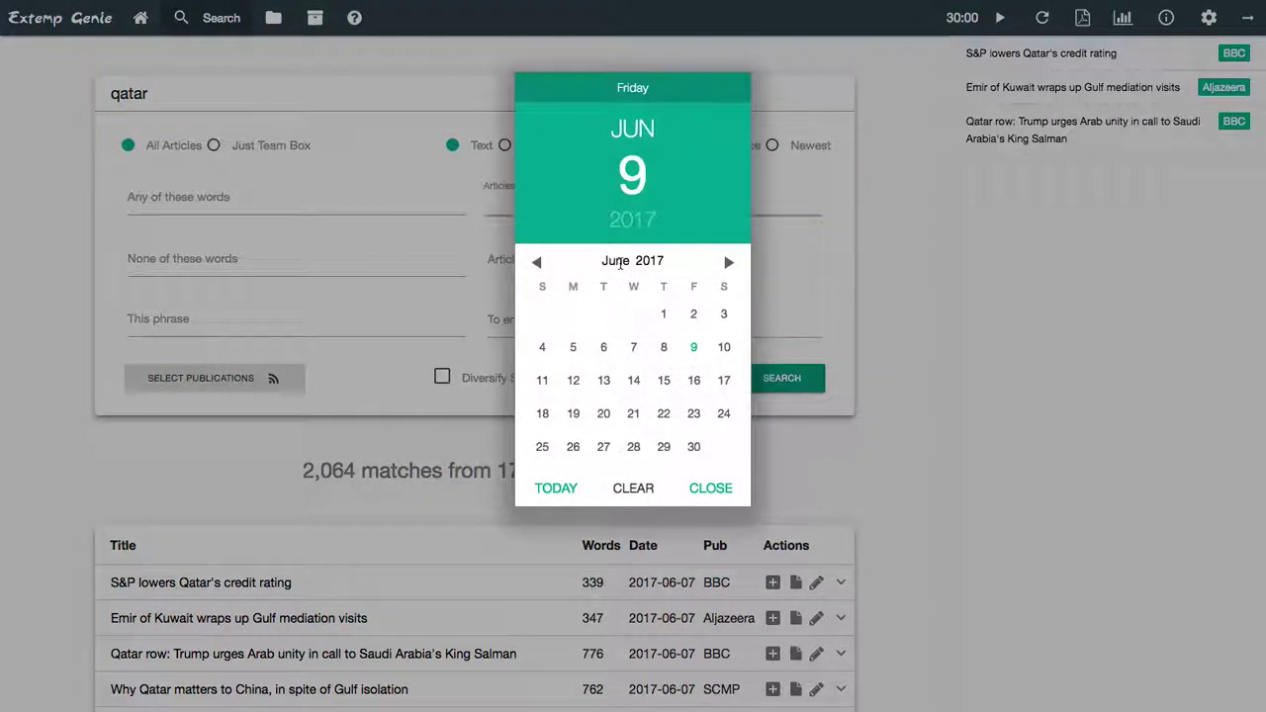
{"action": "left_click", "coordinate": [664, 316]}
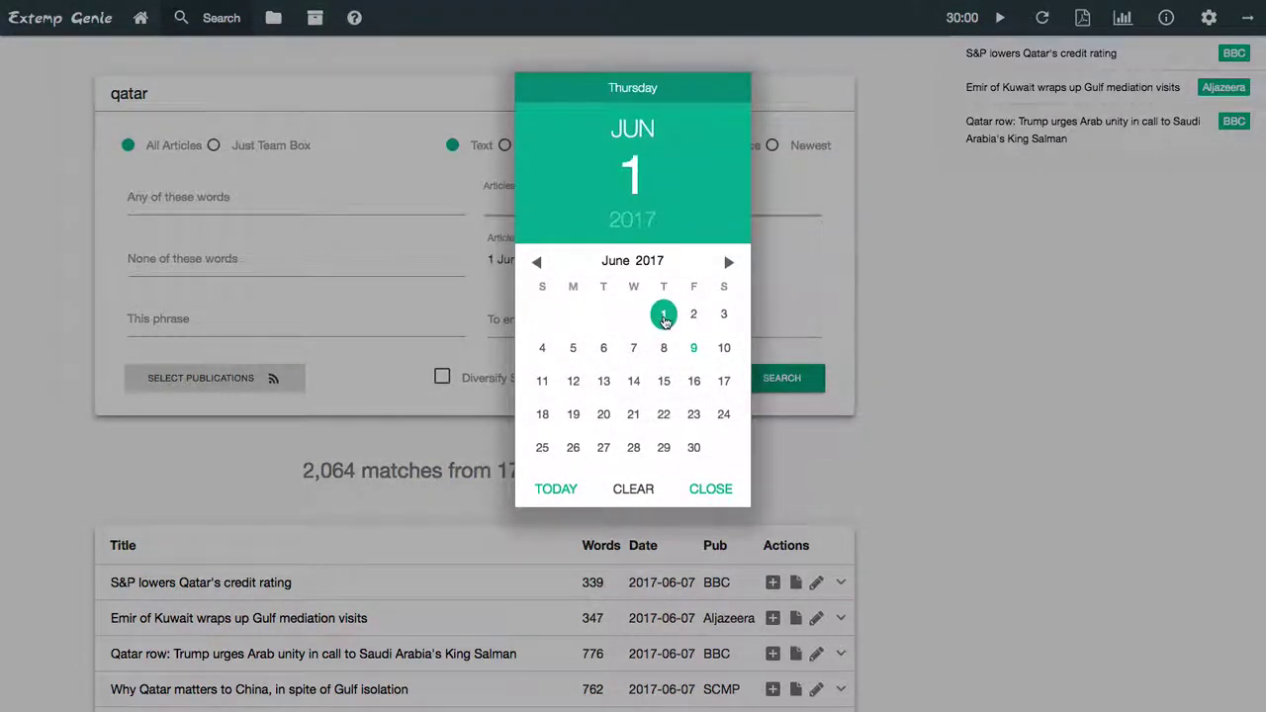
{"action": "left_click", "coordinate": [711, 489]}
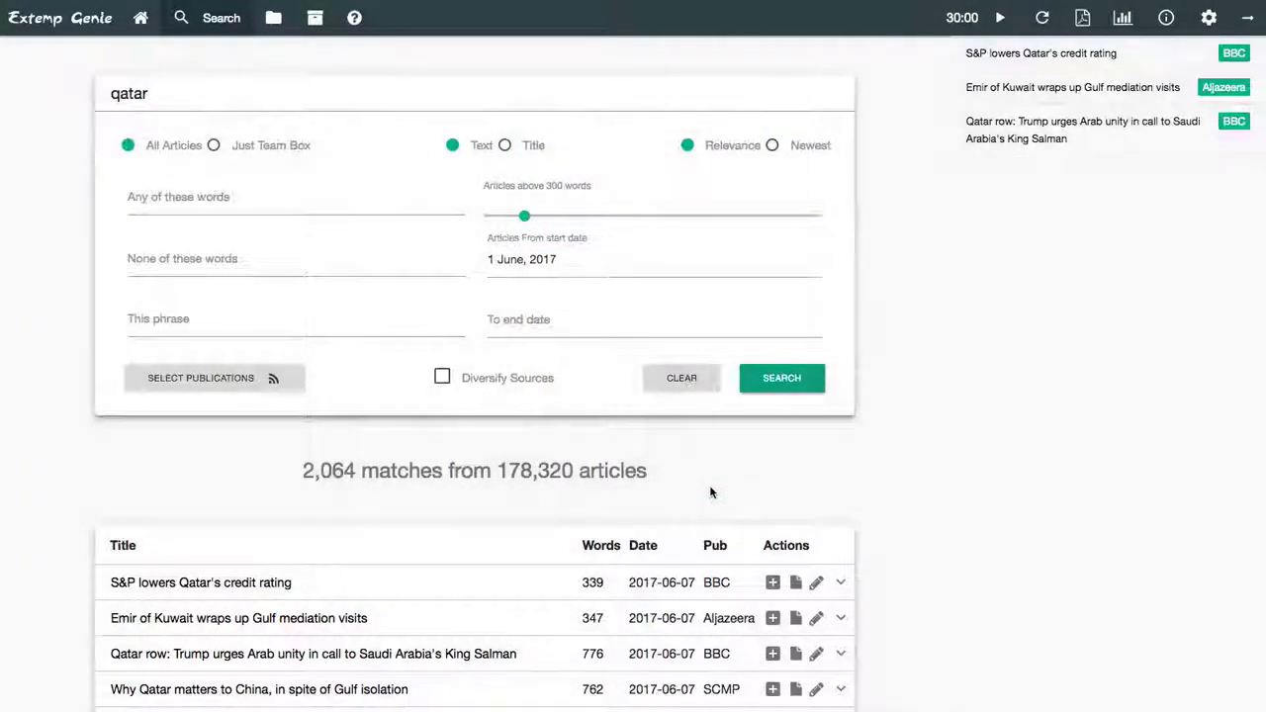
{"action": "left_click", "coordinate": [784, 391]}
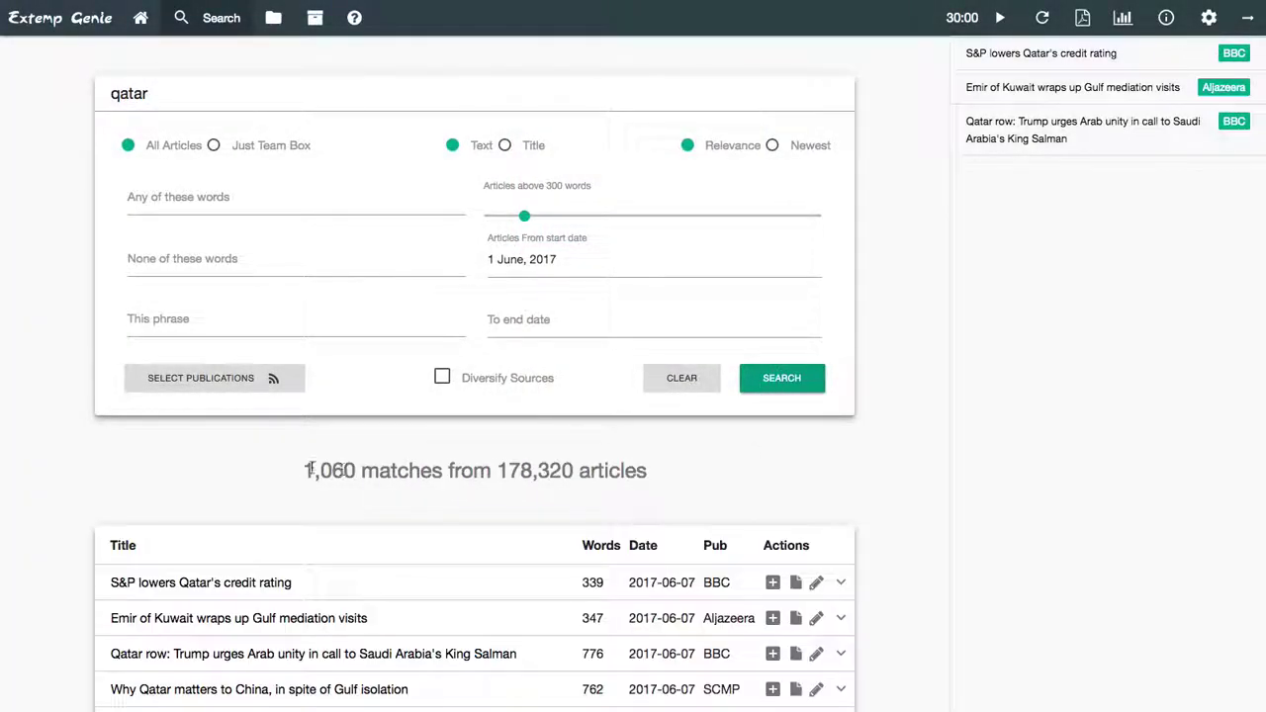
{"action": "scroll", "coordinate": [420, 479], "scroll_direction": "down", "scroll_amount": 5}
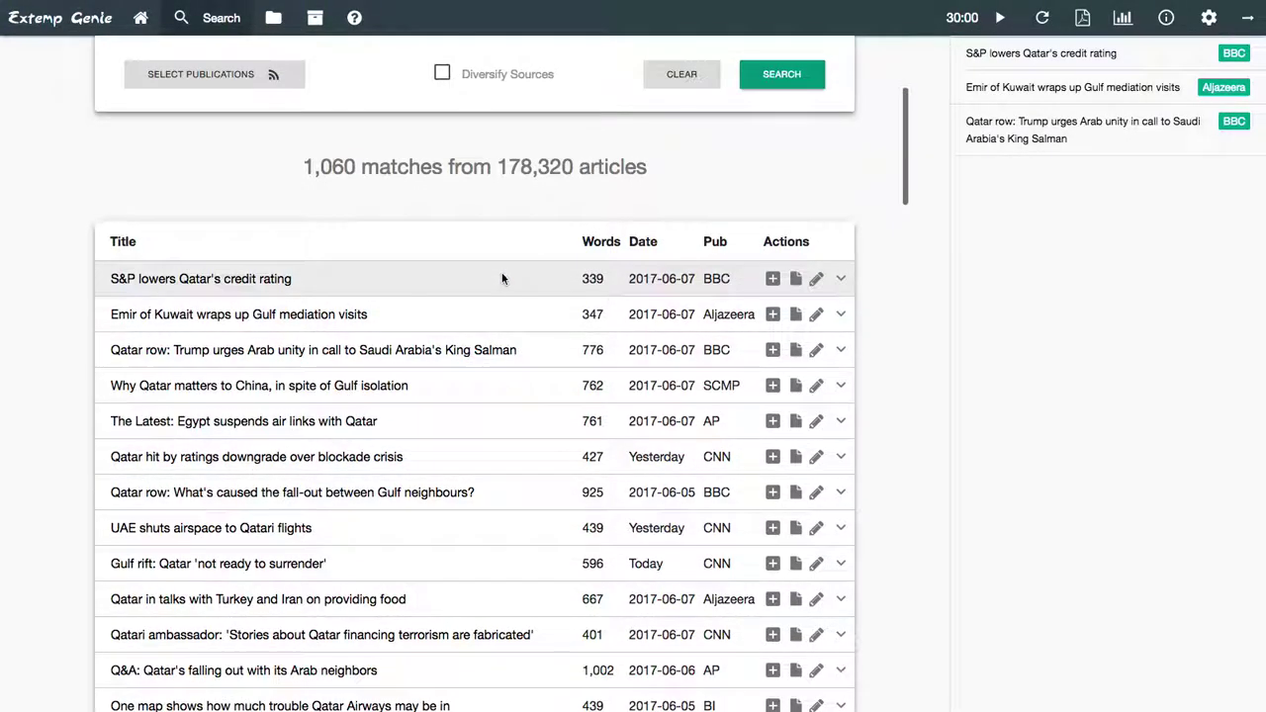
{"action": "scroll", "coordinate": [502, 272], "scroll_direction": "down", "scroll_amount": 1}
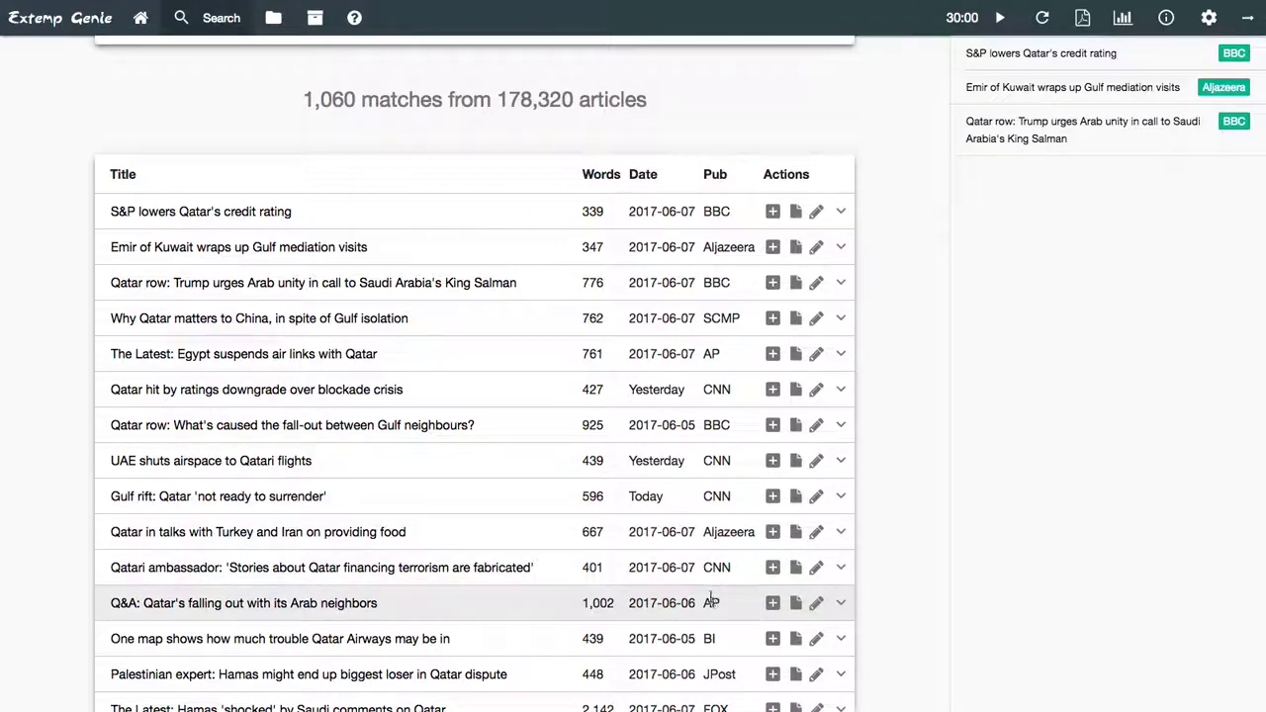
{"action": "scroll", "coordinate": [679, 494], "scroll_direction": "up", "scroll_amount": 2}
{"action": "scroll", "coordinate": [679, 487], "scroll_direction": "down", "scroll_amount": 5}
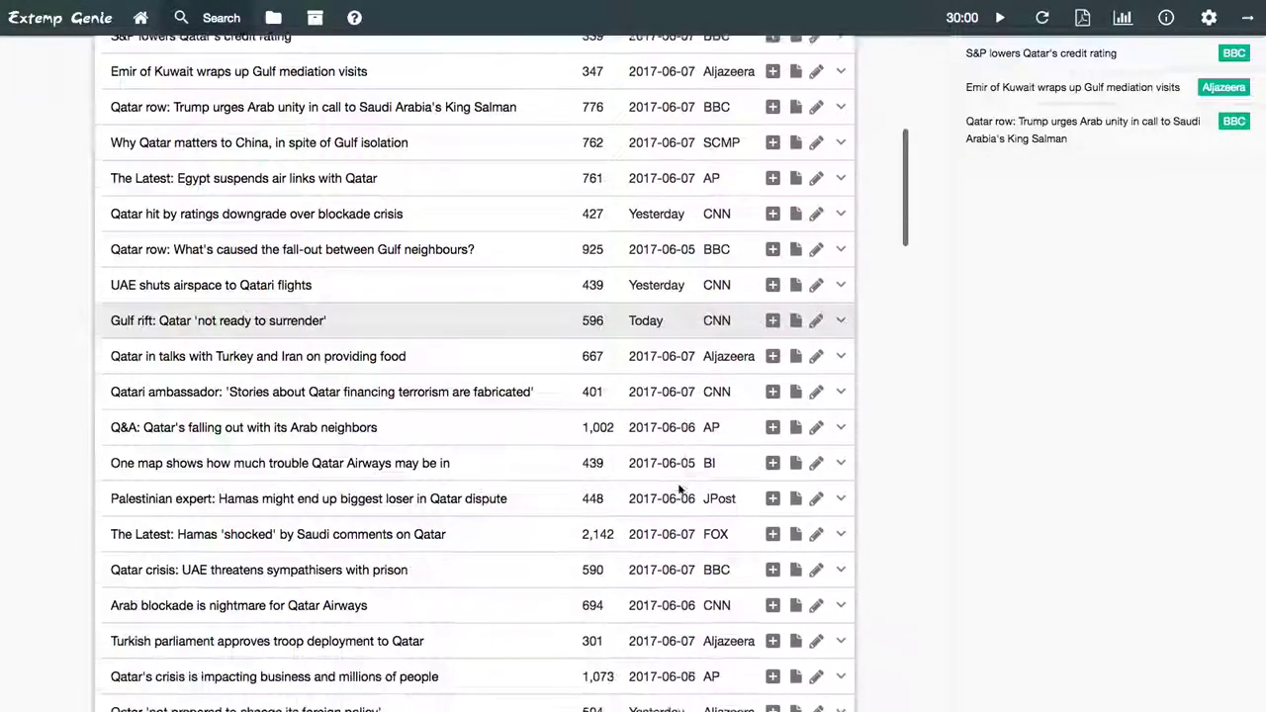
{"action": "scroll", "coordinate": [679, 488], "scroll_direction": "up", "scroll_amount": 5}
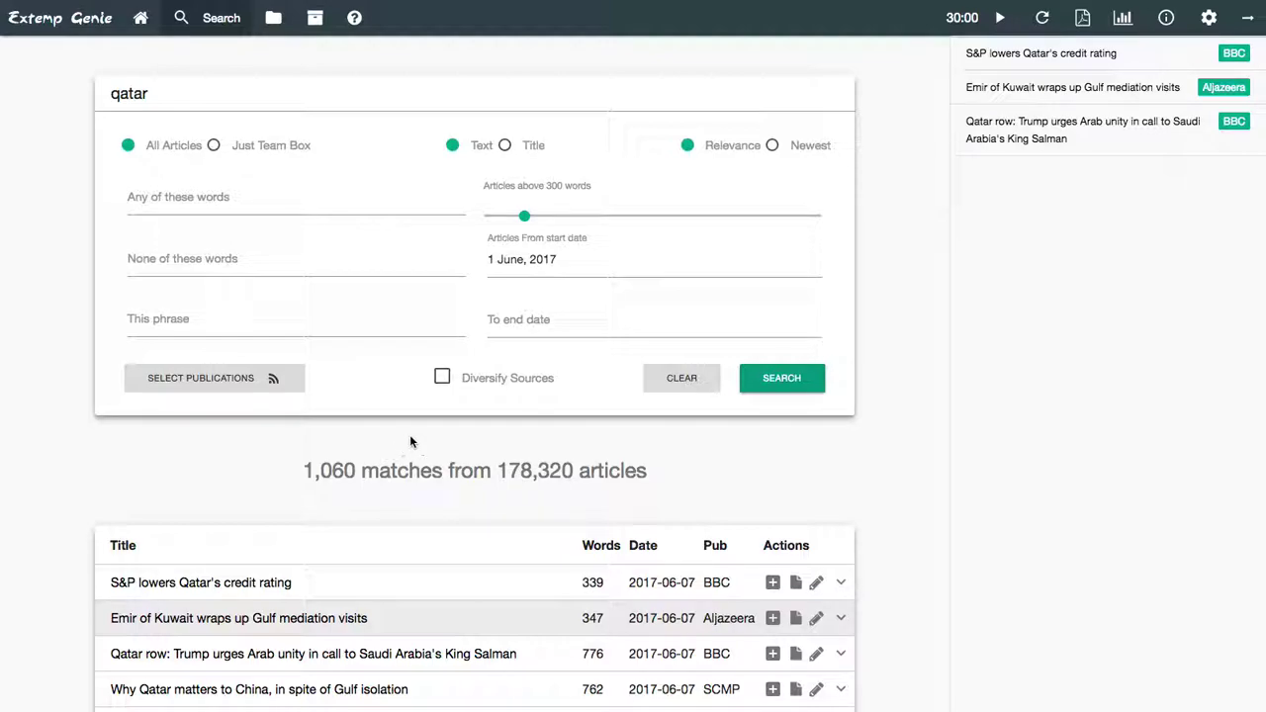
Turn on Diversify Sources and rerun the qatar search
{"action": "left_click", "coordinate": [444, 381]}
{"action": "left_click", "coordinate": [783, 379]}
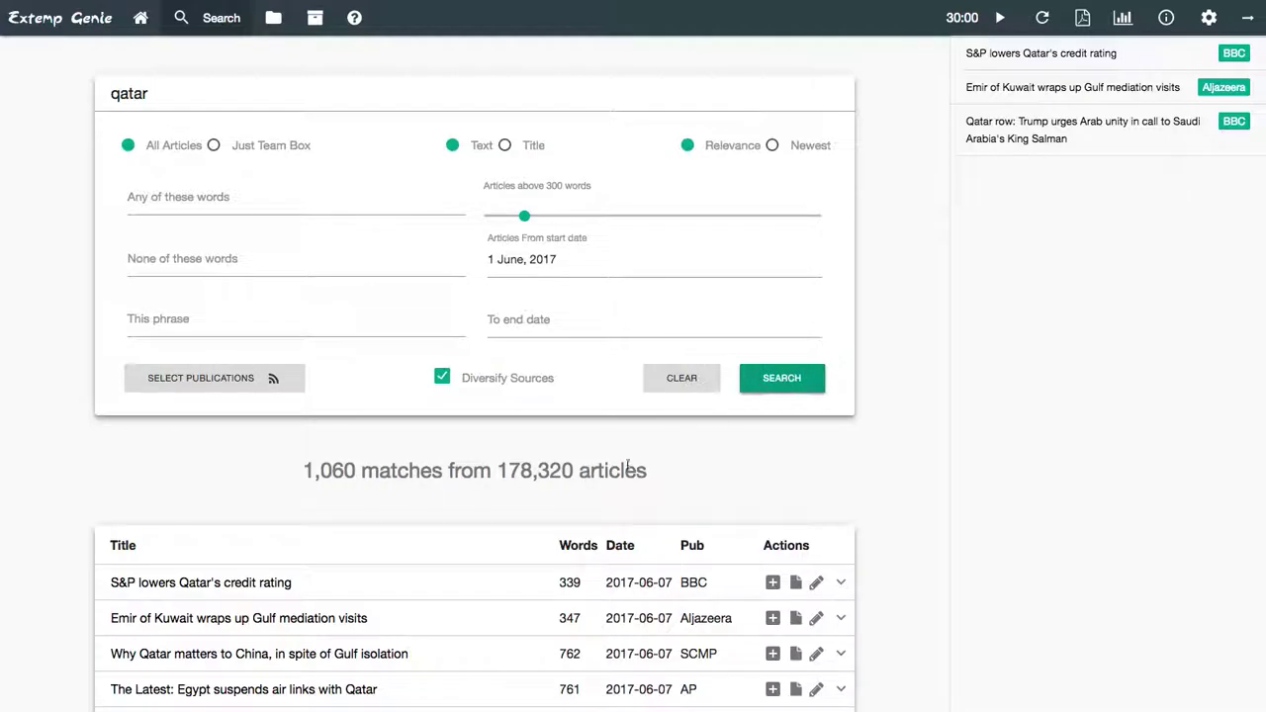
{"action": "scroll", "coordinate": [614, 478], "scroll_direction": "down", "scroll_amount": 1}
{"action": "scroll", "coordinate": [614, 478], "scroll_direction": "down", "scroll_amount": 5}
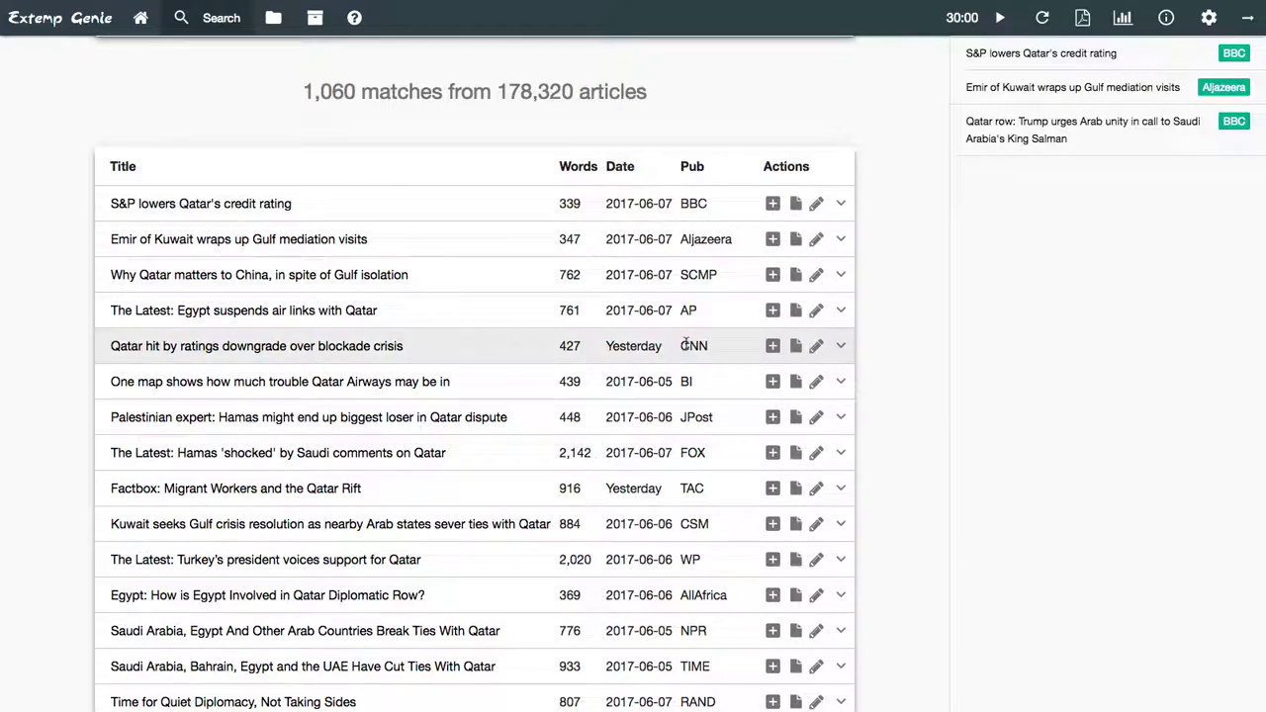
{"action": "scroll", "coordinate": [697, 347], "scroll_direction": "down", "scroll_amount": 1}
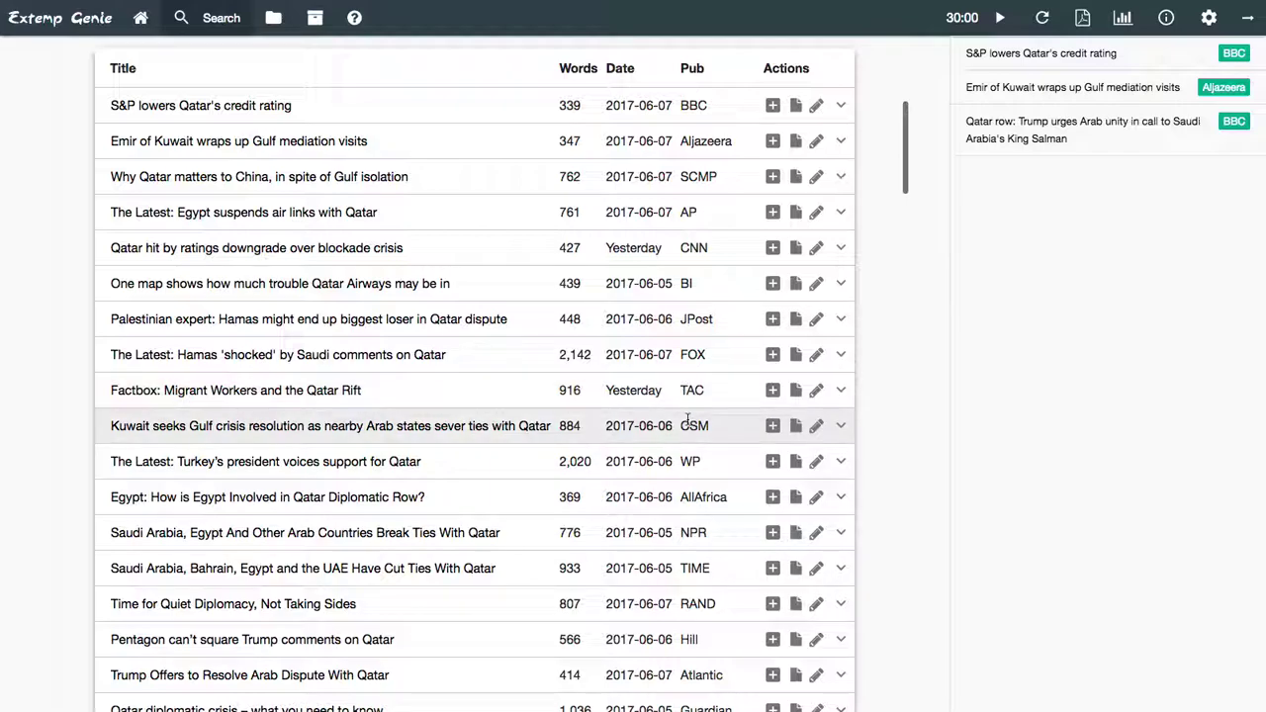
{"action": "scroll", "coordinate": [694, 455], "scroll_direction": "down", "scroll_amount": 5}
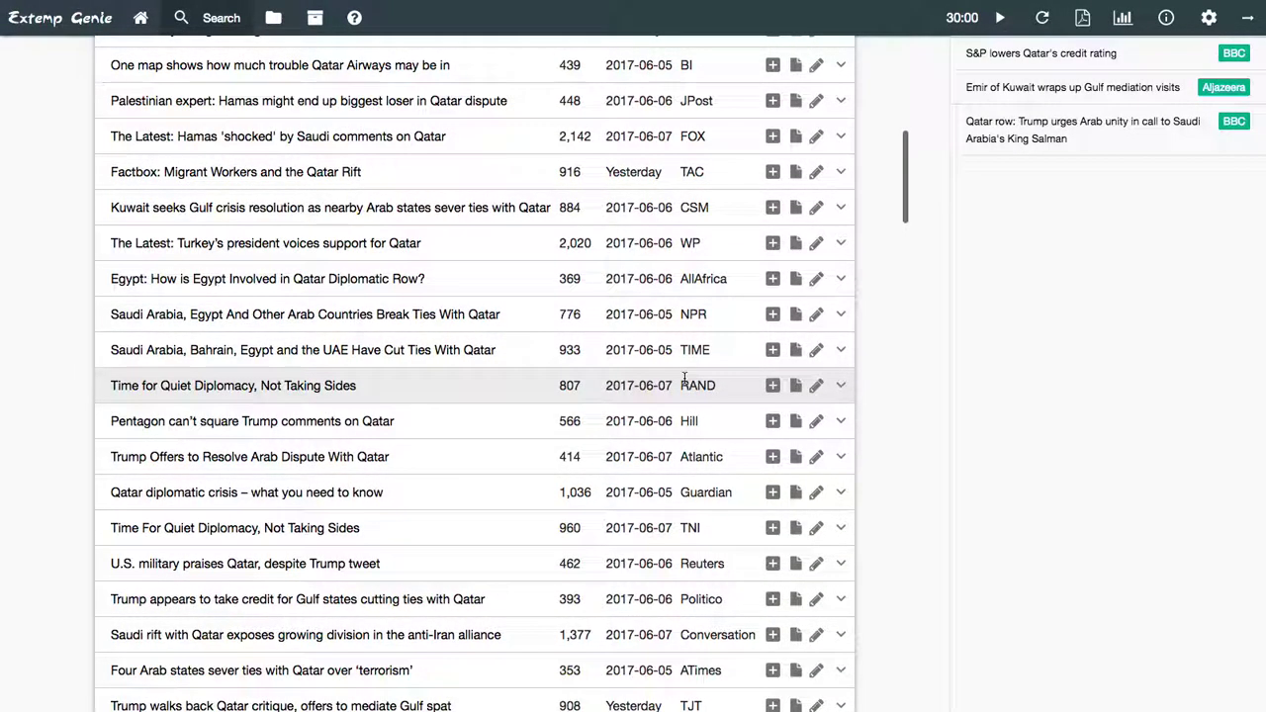
{"action": "scroll", "coordinate": [693, 381], "scroll_direction": "down", "scroll_amount": 2}
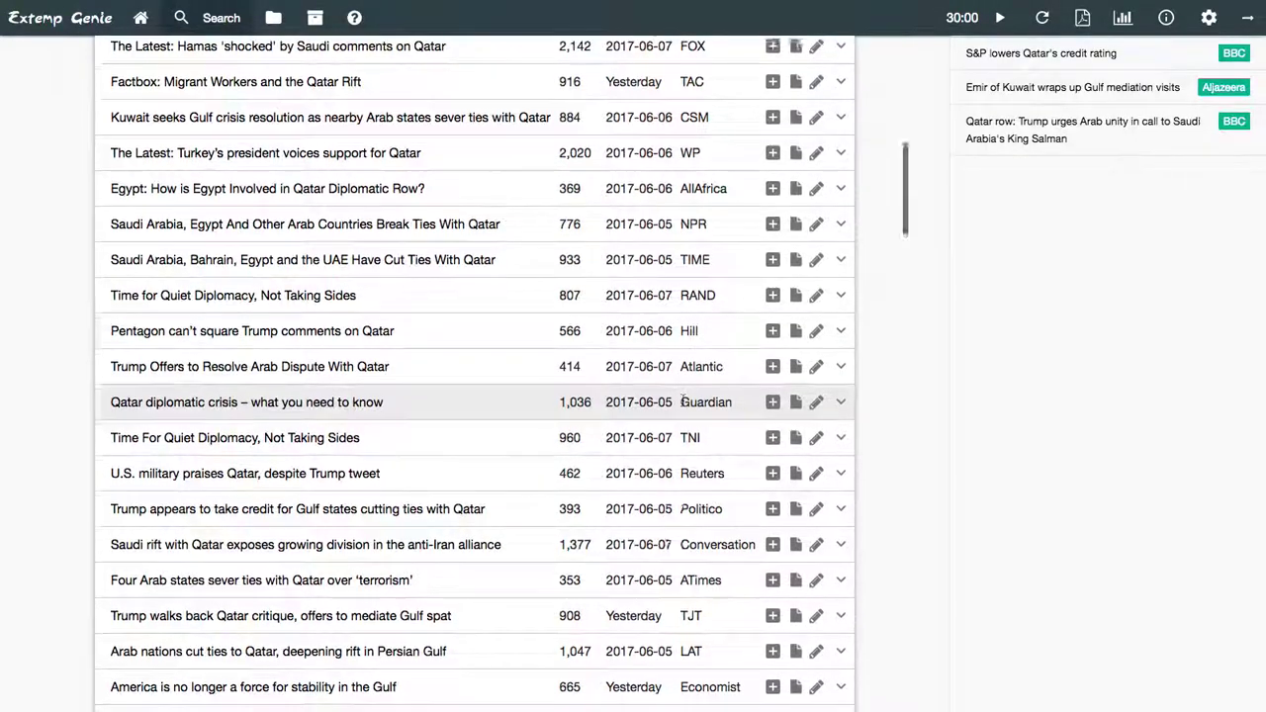
{"action": "scroll", "coordinate": [681, 402], "scroll_direction": "down", "scroll_amount": 4}
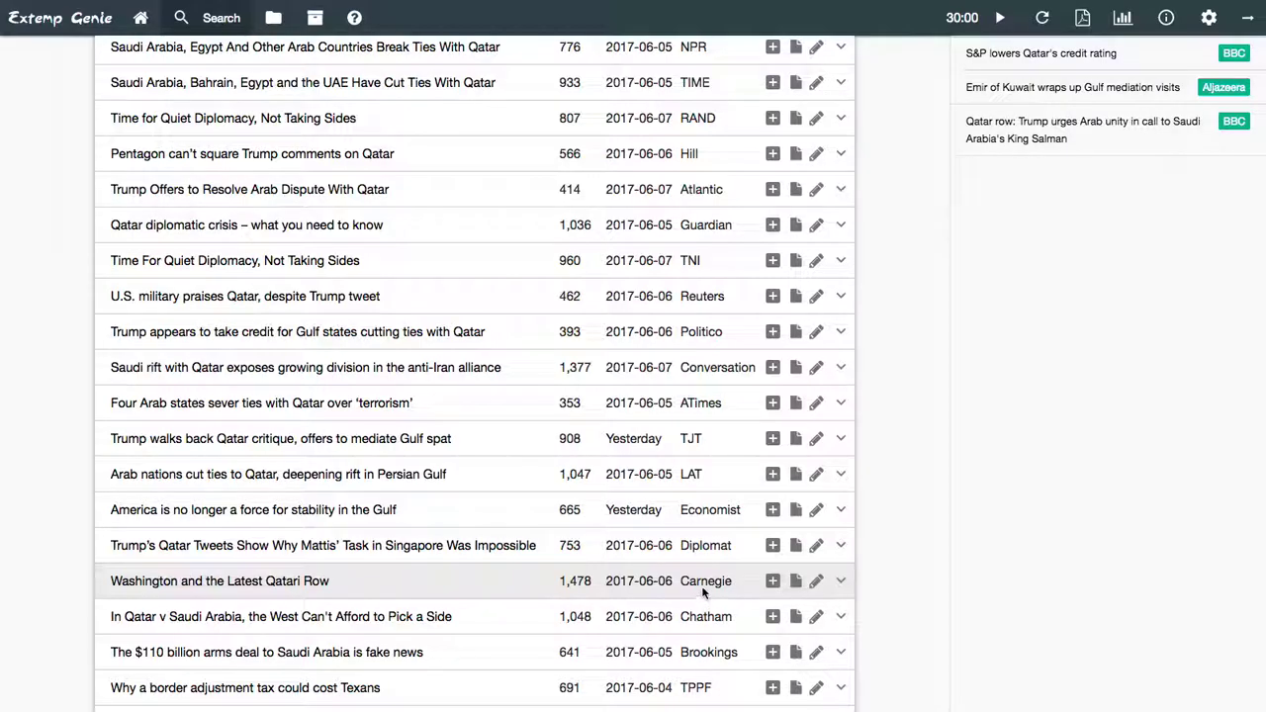
{"action": "scroll", "coordinate": [703, 591], "scroll_direction": "down", "scroll_amount": 5}
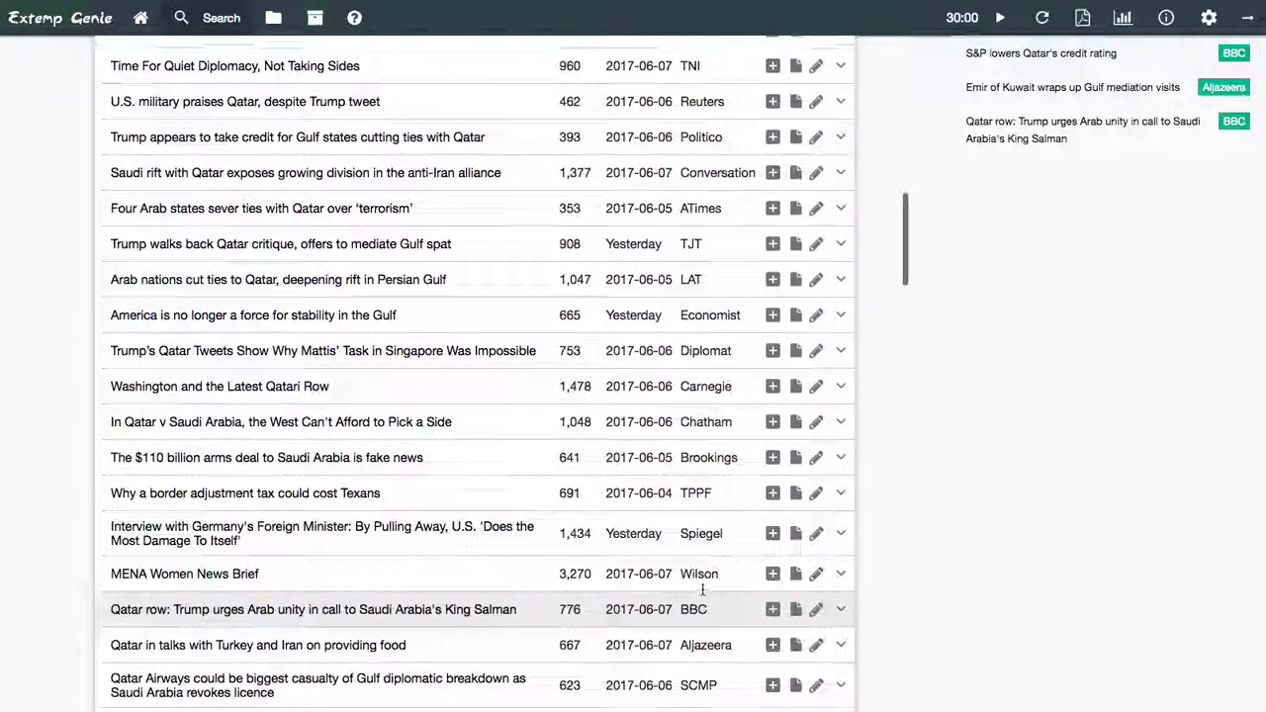
{"action": "scroll", "coordinate": [702, 587], "scroll_direction": "up", "scroll_amount": 2}
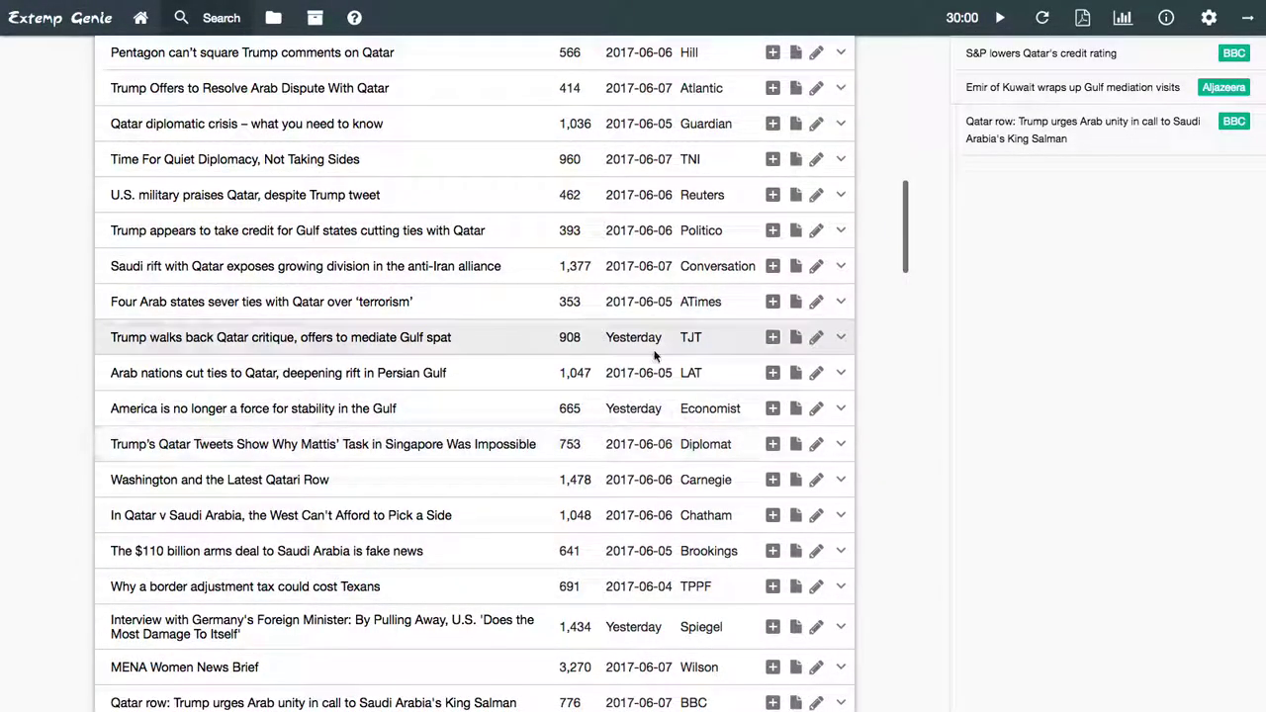
{"action": "scroll", "coordinate": [655, 356], "scroll_direction": "up", "scroll_amount": 6}
{"action": "scroll", "coordinate": [655, 356], "scroll_direction": "up", "scroll_amount": 8}
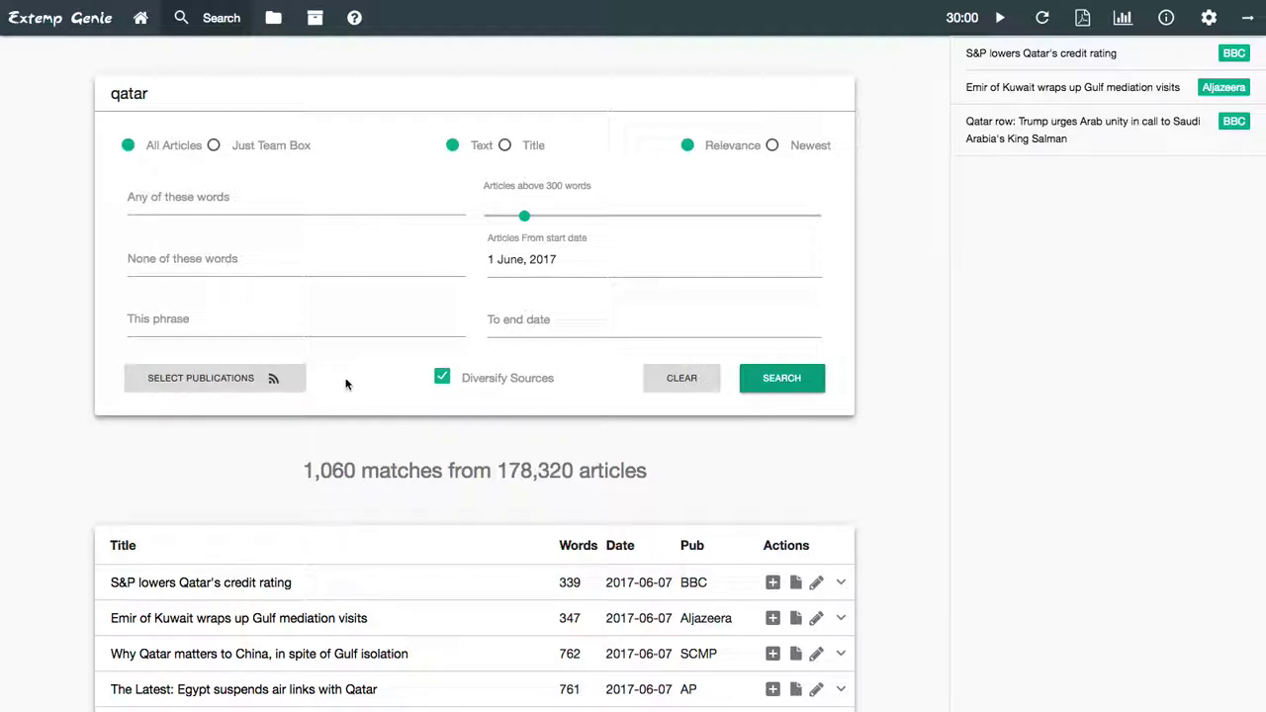
Deselect all publications and check only The Economist using the 'econ' filter
{"action": "left_click", "coordinate": [256, 391]}
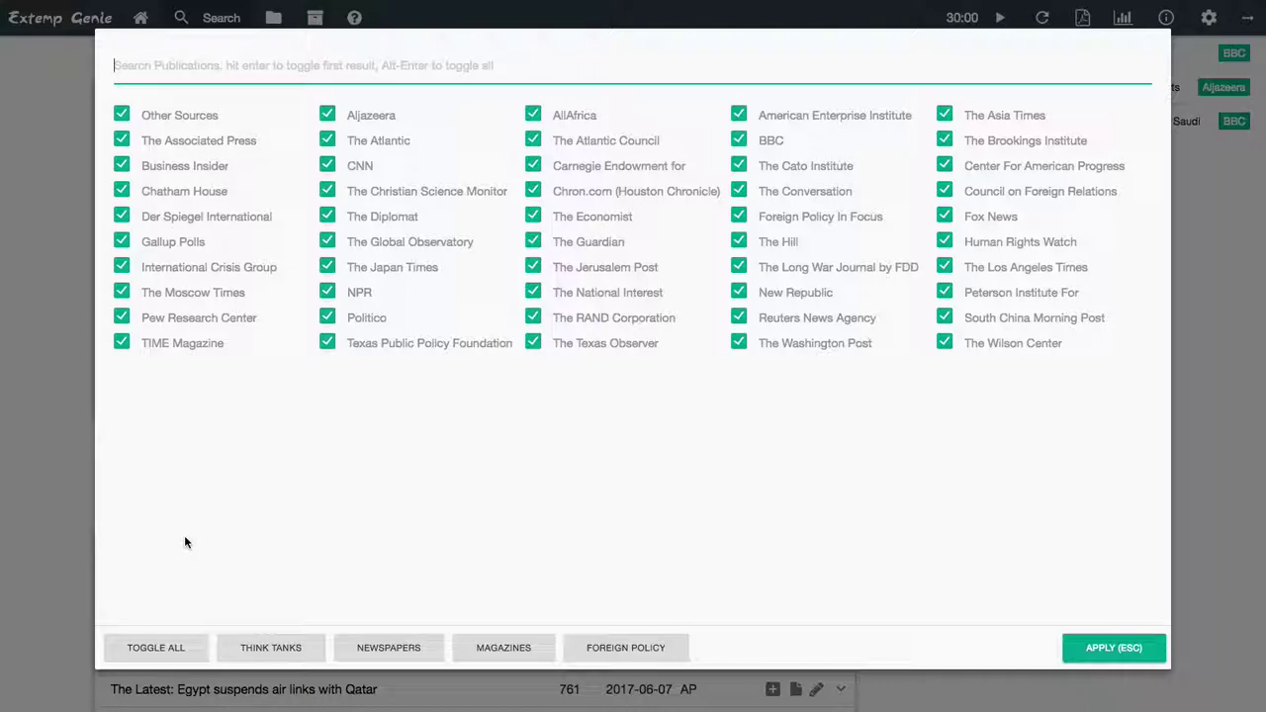
{"action": "left_click", "coordinate": [174, 648]}
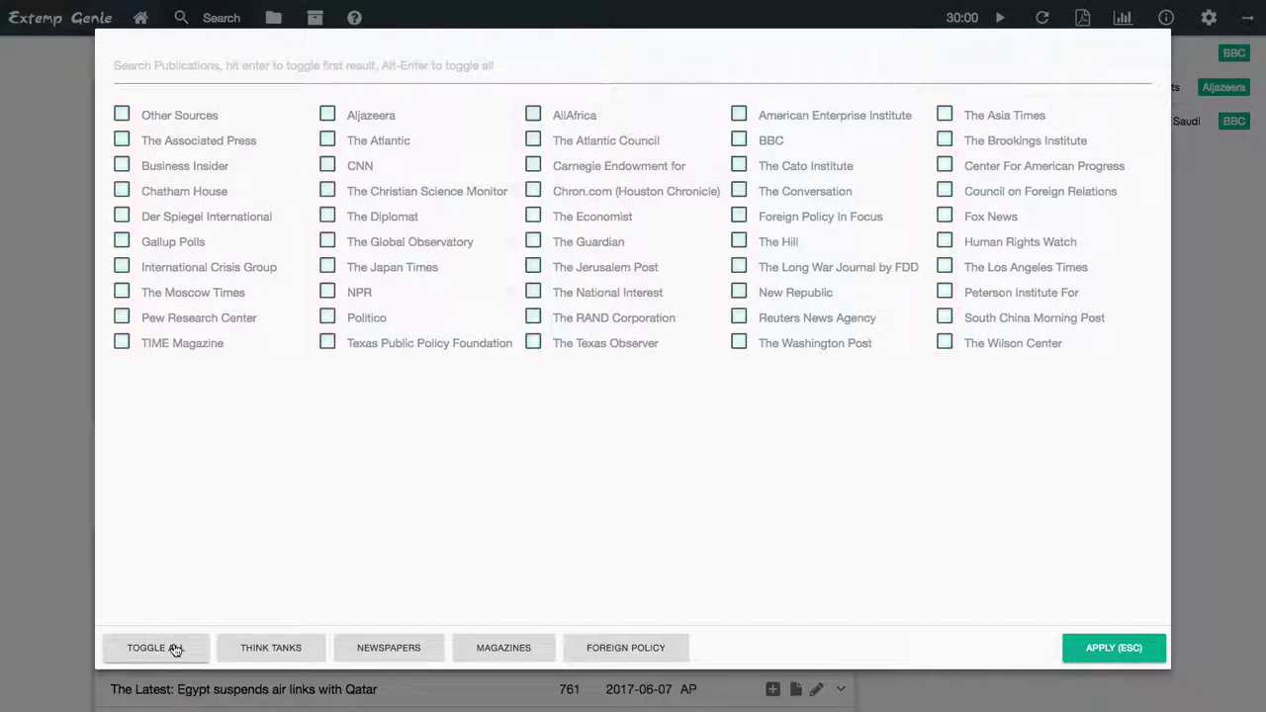
{"action": "left_click", "coordinate": [396, 74]}
{"action": "type", "text": "econ"}
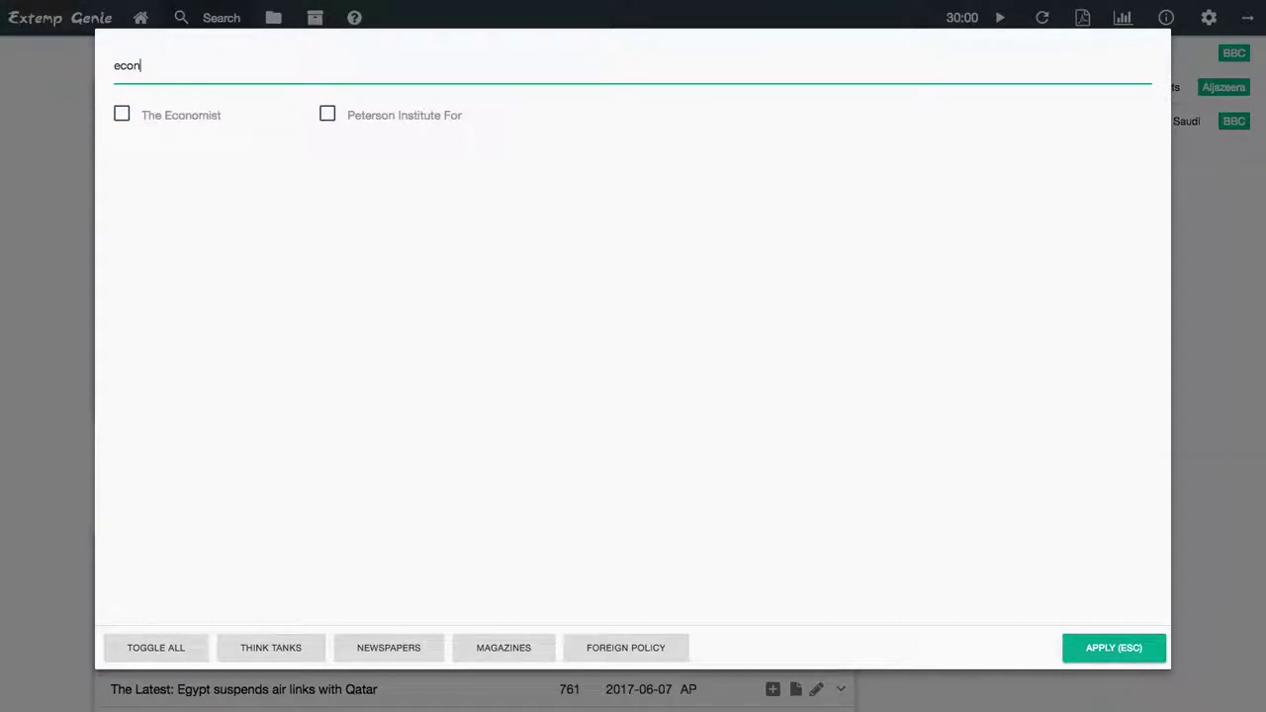
{"action": "left_click", "coordinate": [205, 116]}
{"action": "left_click", "coordinate": [184, 61]}
{"action": "key", "text": "BackSpace"}
{"action": "key", "text": "BackSpace"}
{"action": "key", "text": "BackSpace"}
{"action": "key", "text": "BackSpace"}
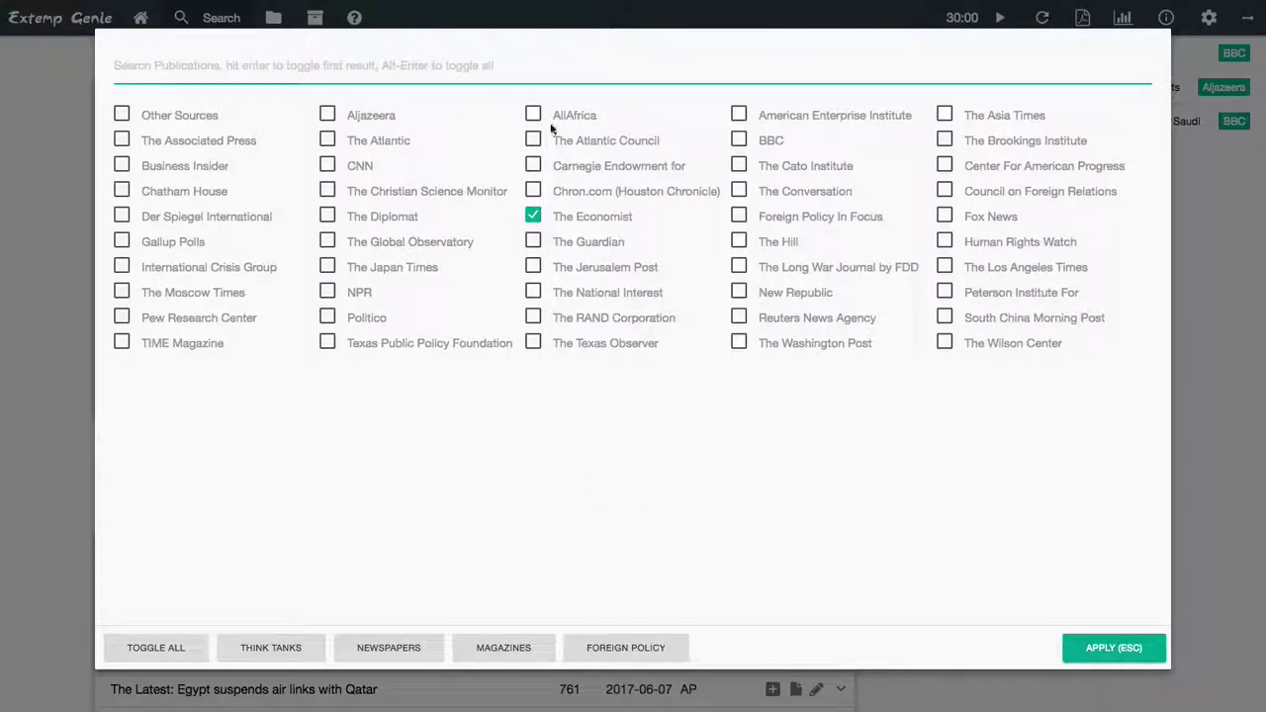
Apply the Economist-only selection, then re-enable all 50 publications and apply again
{"action": "left_click", "coordinate": [1100, 646]}
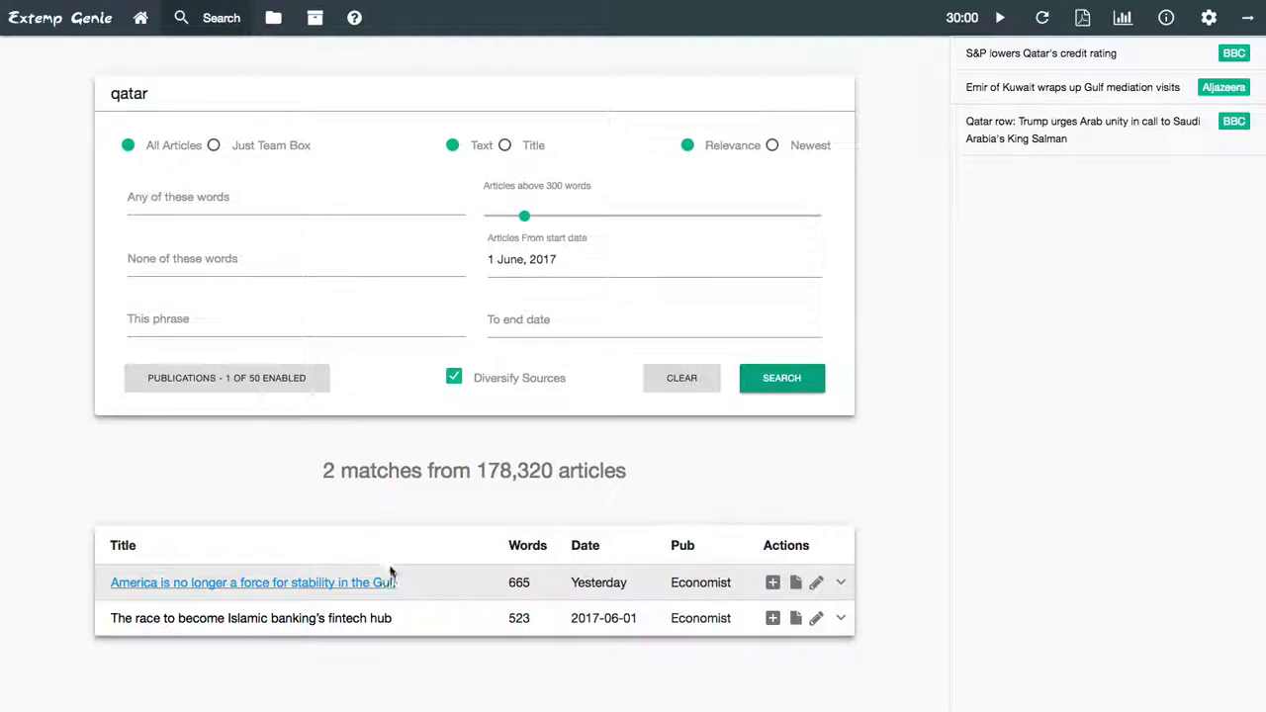
{"action": "left_click", "coordinate": [309, 378]}
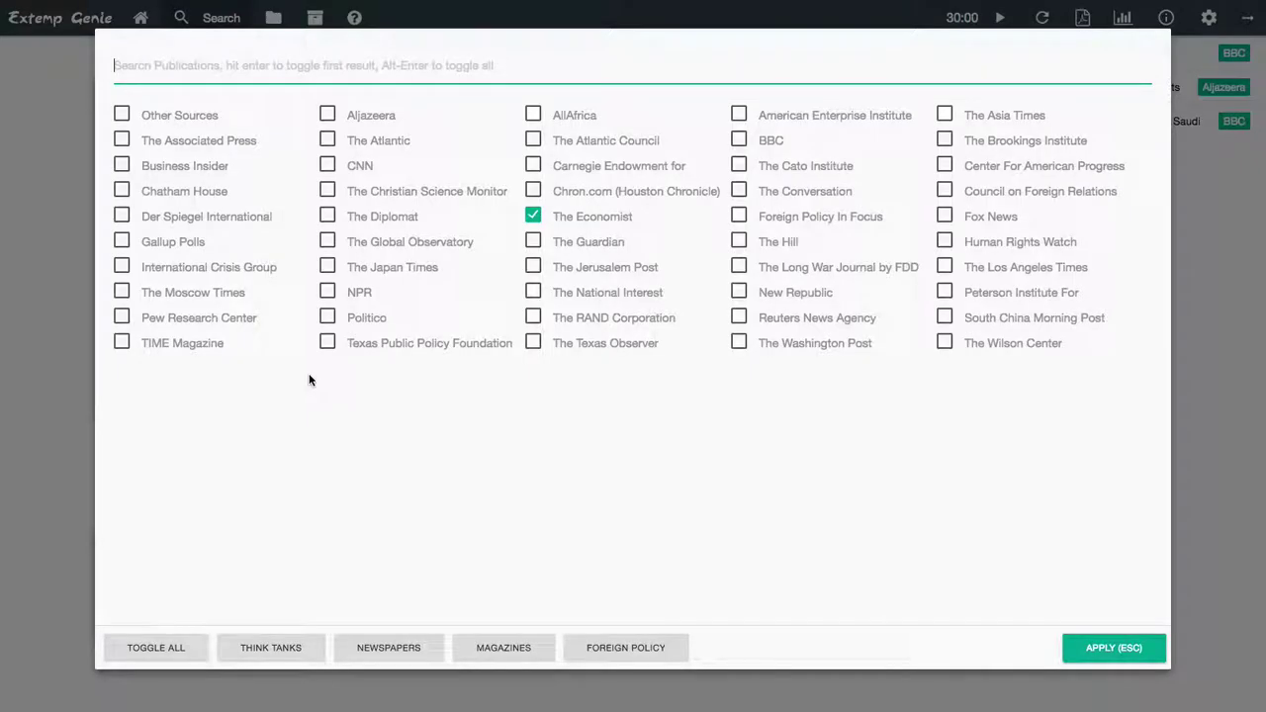
{"action": "left_click", "coordinate": [149, 646]}
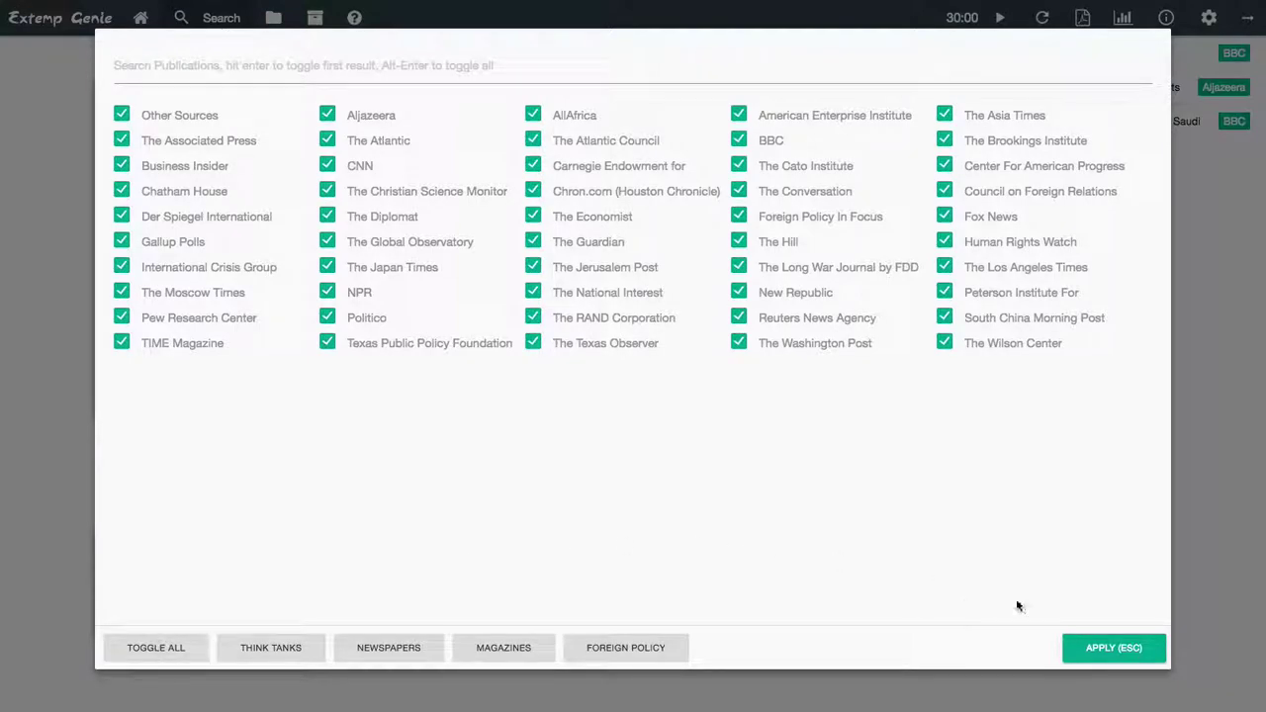
{"action": "left_click", "coordinate": [1095, 646]}
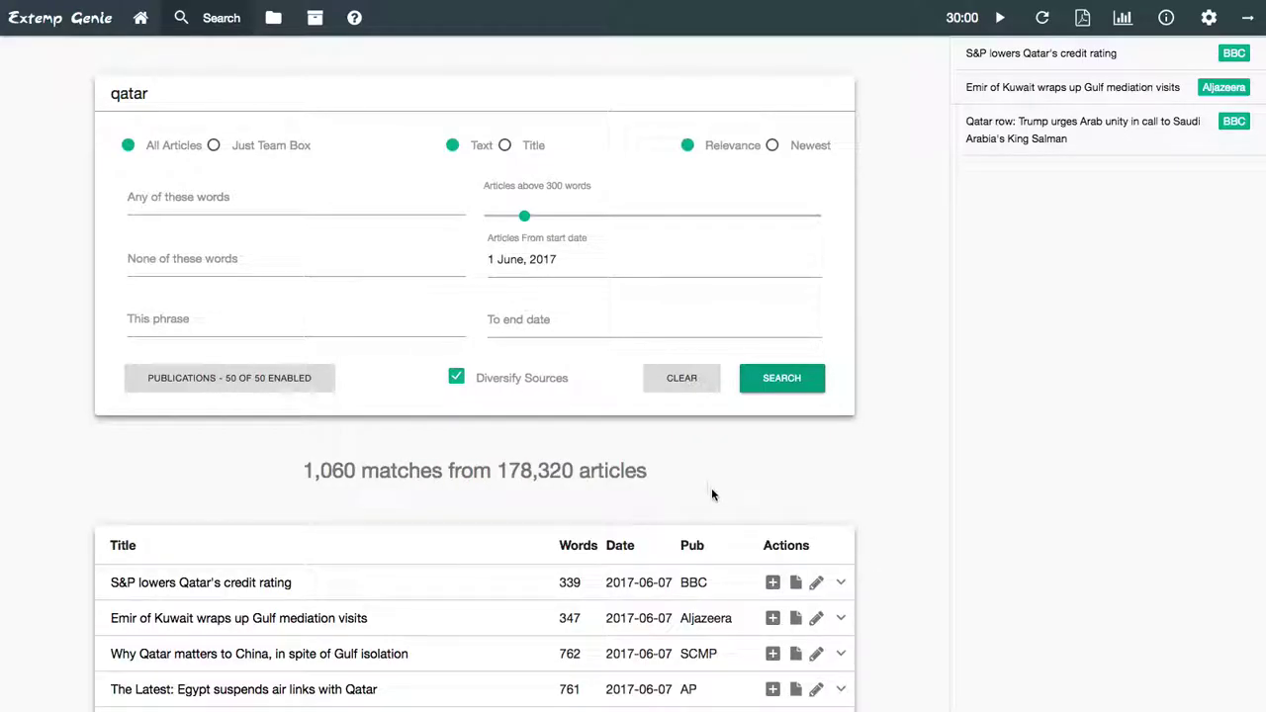
Drag the minimum article length slider to 1000 words and rerun the search
{"action": "scroll", "coordinate": [441, 500], "scroll_direction": "down", "scroll_amount": 5}
{"action": "scroll", "coordinate": [441, 497], "scroll_direction": "up", "scroll_amount": 5}
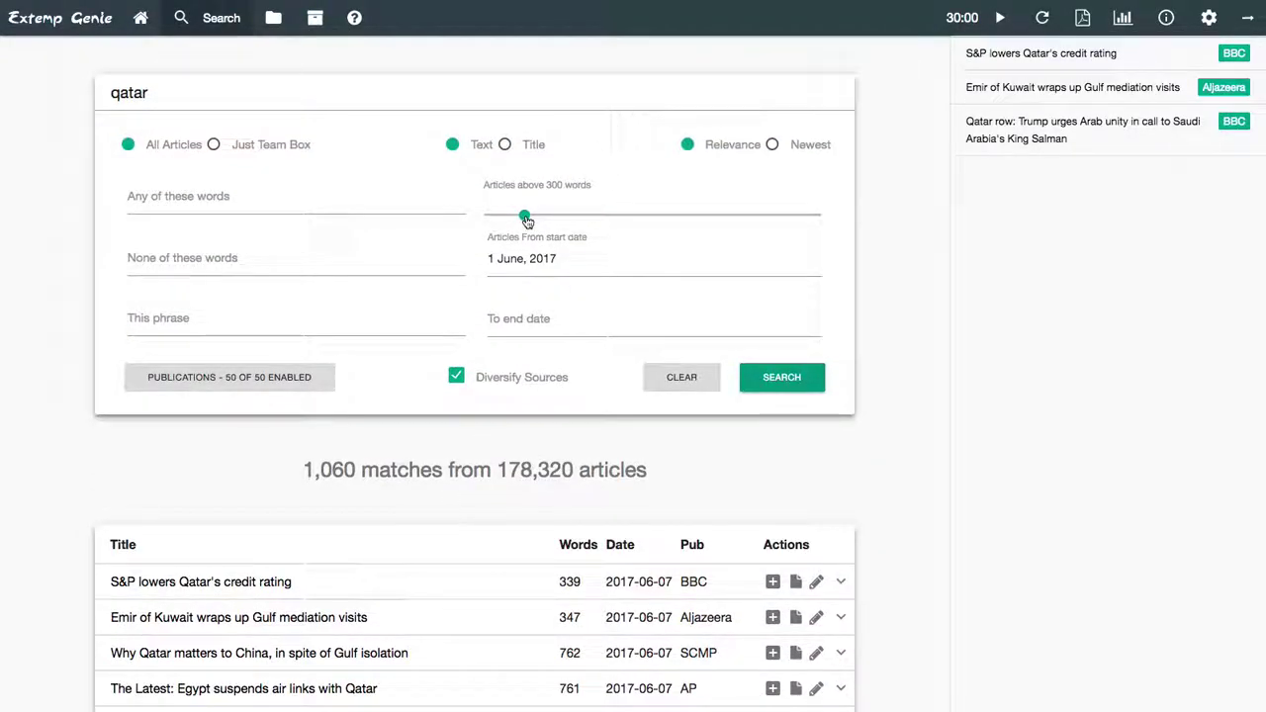
{"action": "mouse_move", "coordinate": [525, 218]}
{"action": "left_mouse_down"}
{"action": "mouse_move", "coordinate": [565, 217]}
{"action": "mouse_move", "coordinate": [535, 218]}
{"action": "left_mouse_up"}
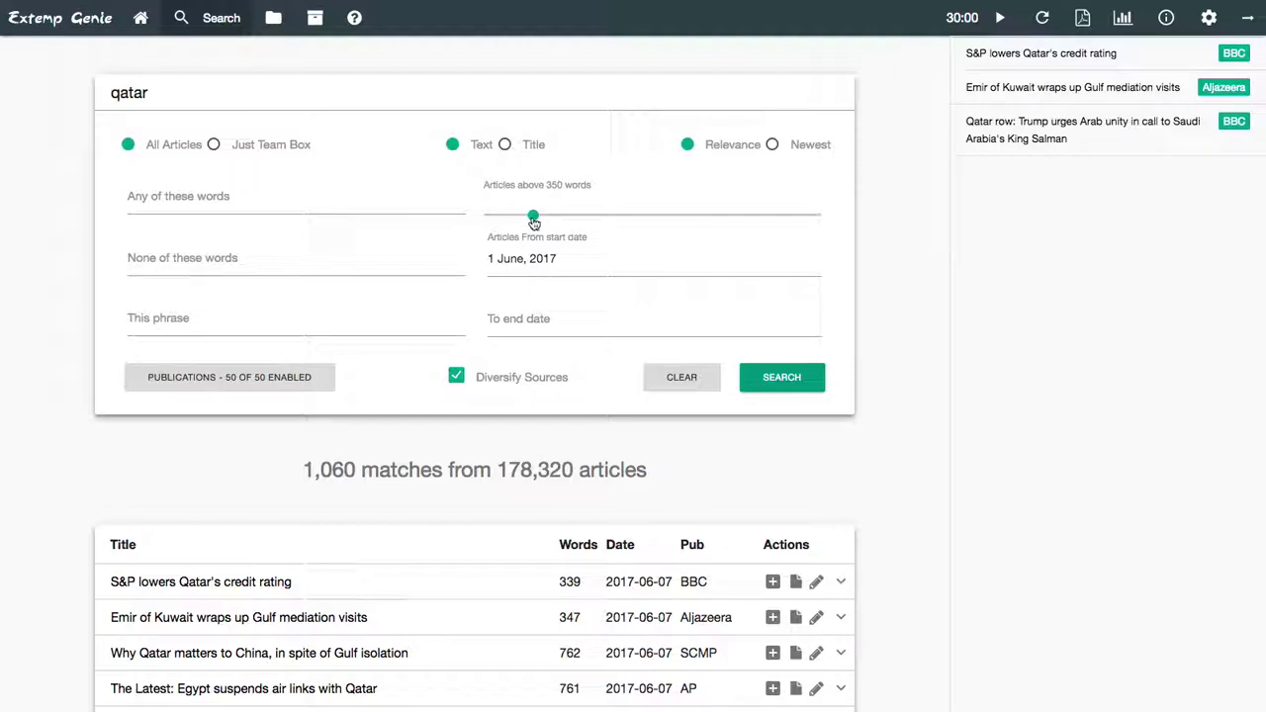
{"action": "left_click_drag", "start_coordinate": [531, 224], "coordinate": [647, 223]}
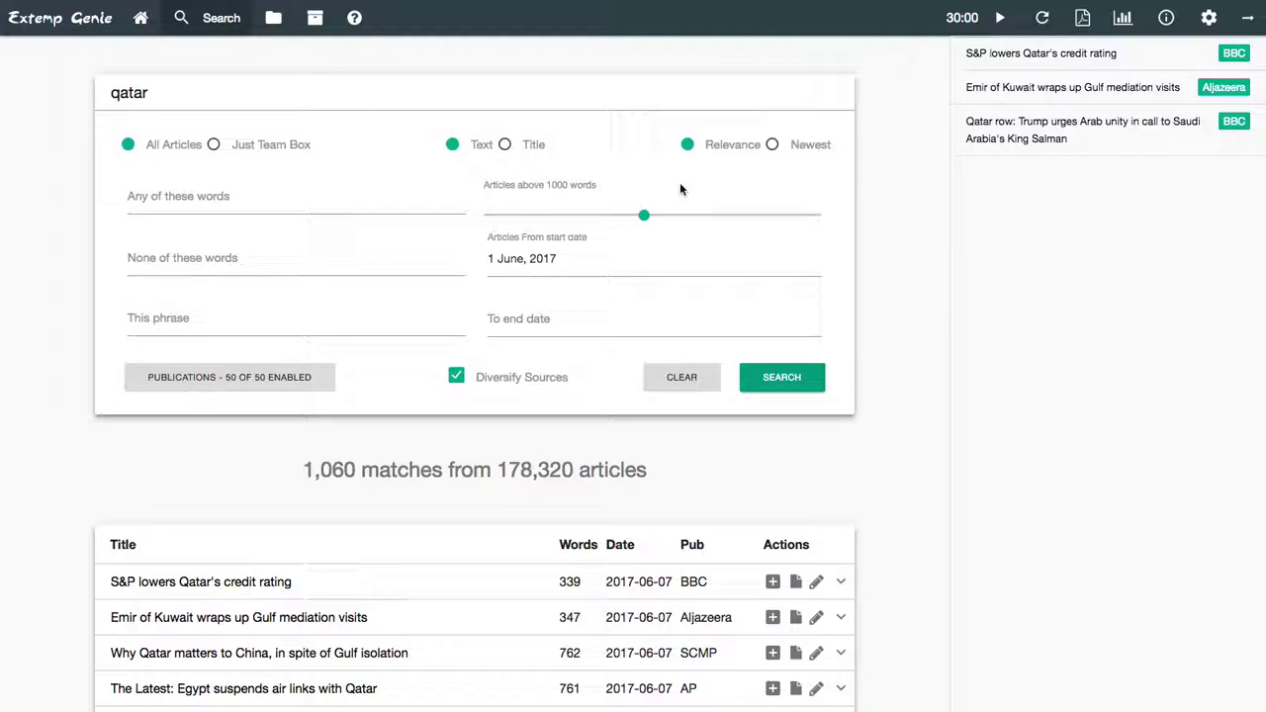
{"action": "left_click", "coordinate": [777, 379]}
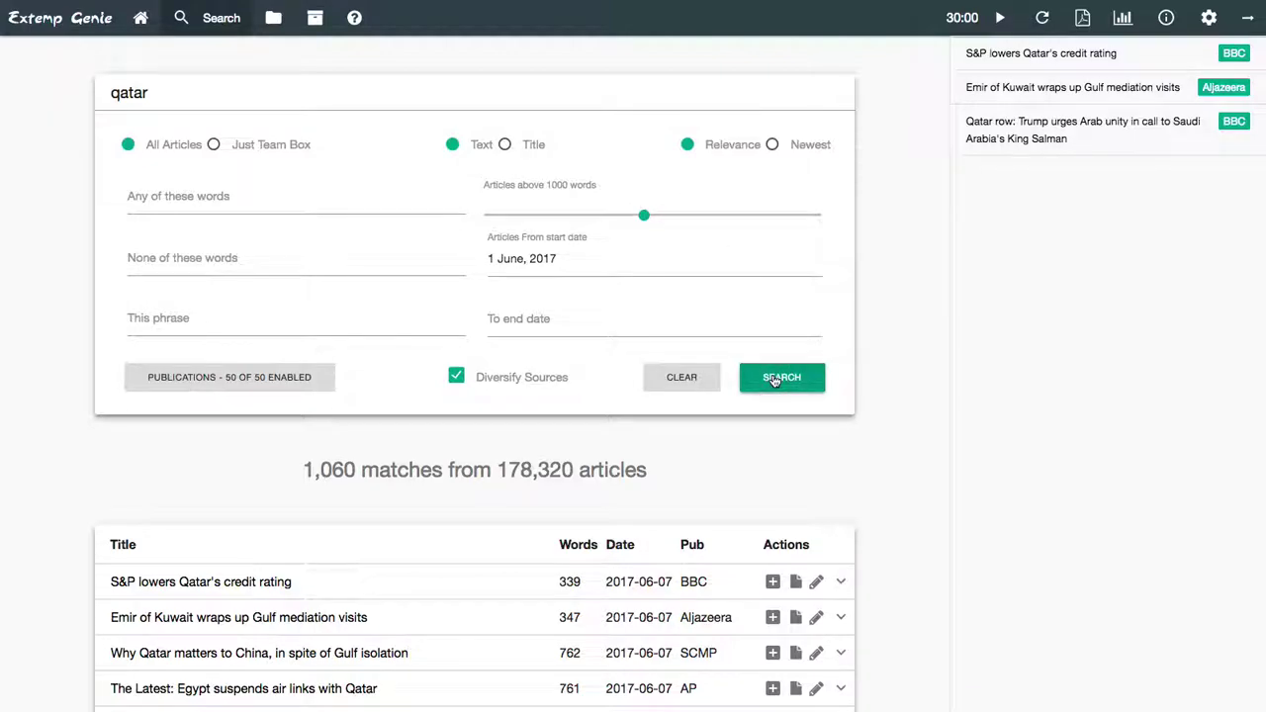
Scroll through the 571 qatar results, all longer than 1,000 words
{"action": "scroll", "coordinate": [531, 432], "scroll_direction": "down", "scroll_amount": 2}
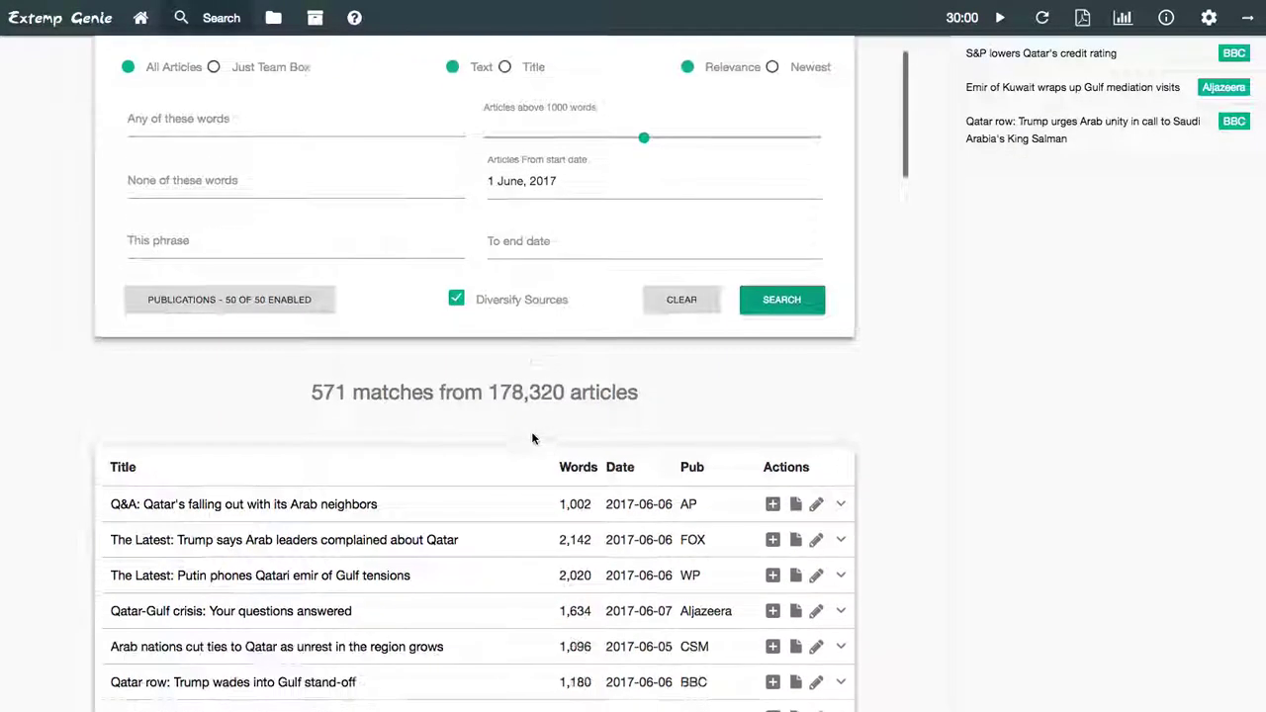
{"action": "scroll", "coordinate": [452, 404], "scroll_direction": "down", "scroll_amount": 5}
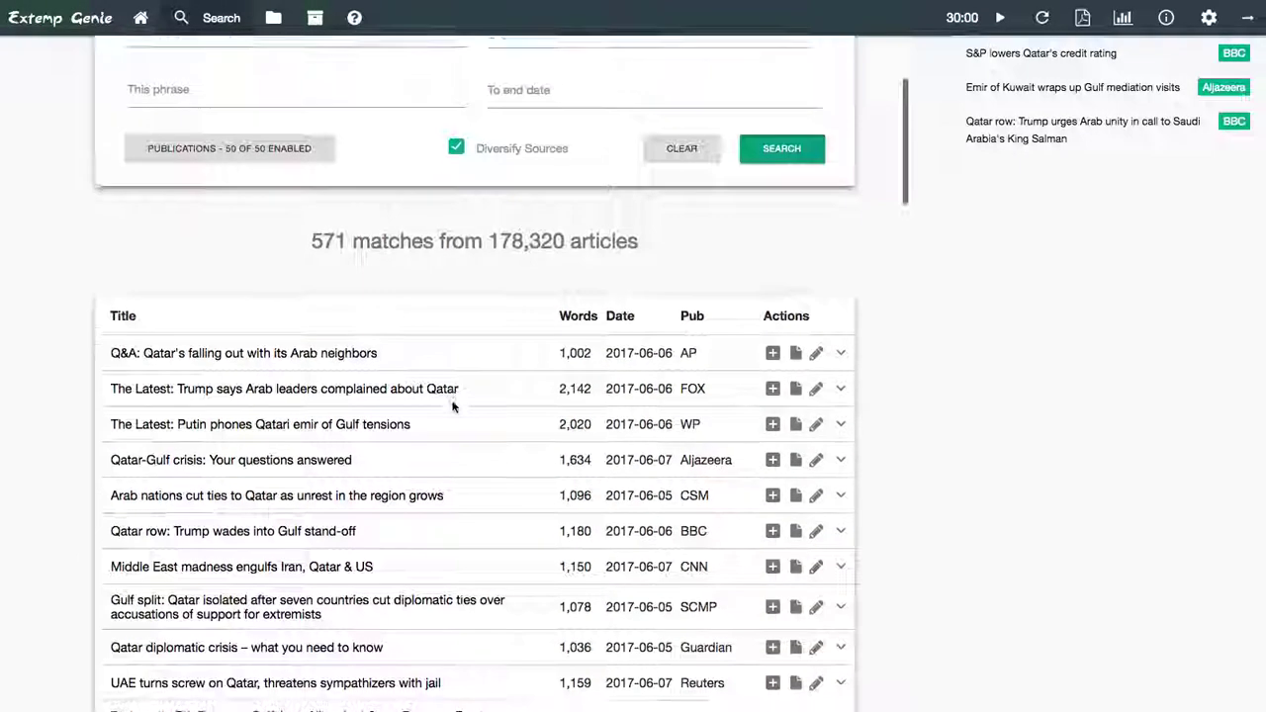
{"action": "scroll", "coordinate": [562, 353], "scroll_direction": "down", "scroll_amount": 2}
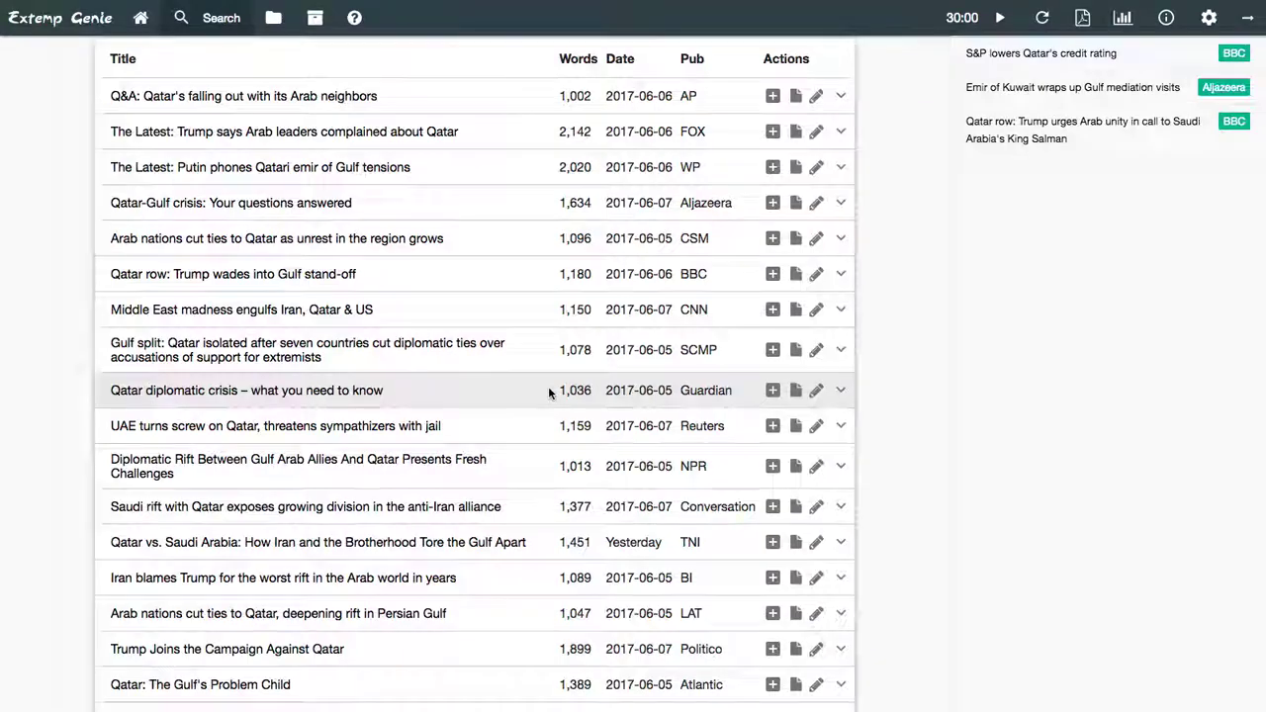
{"action": "scroll", "coordinate": [549, 393], "scroll_direction": "down", "scroll_amount": 4}
{"action": "scroll", "coordinate": [549, 386], "scroll_direction": "up", "scroll_amount": 10}
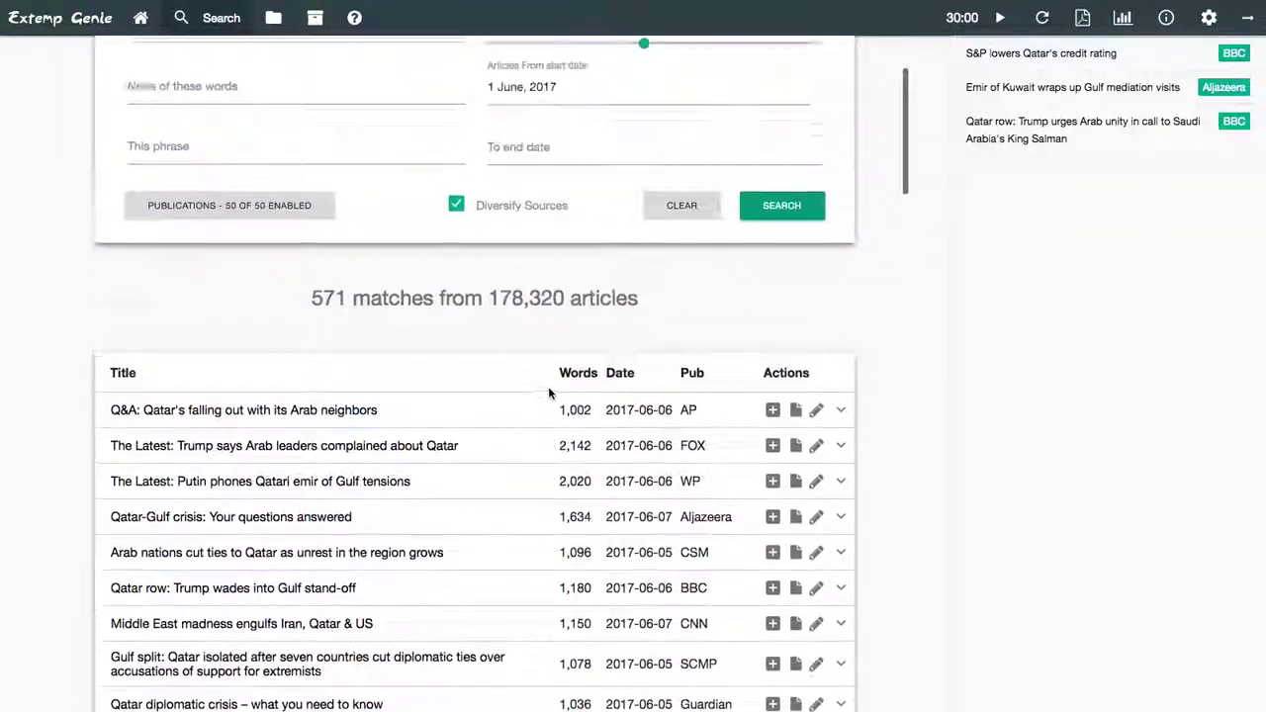